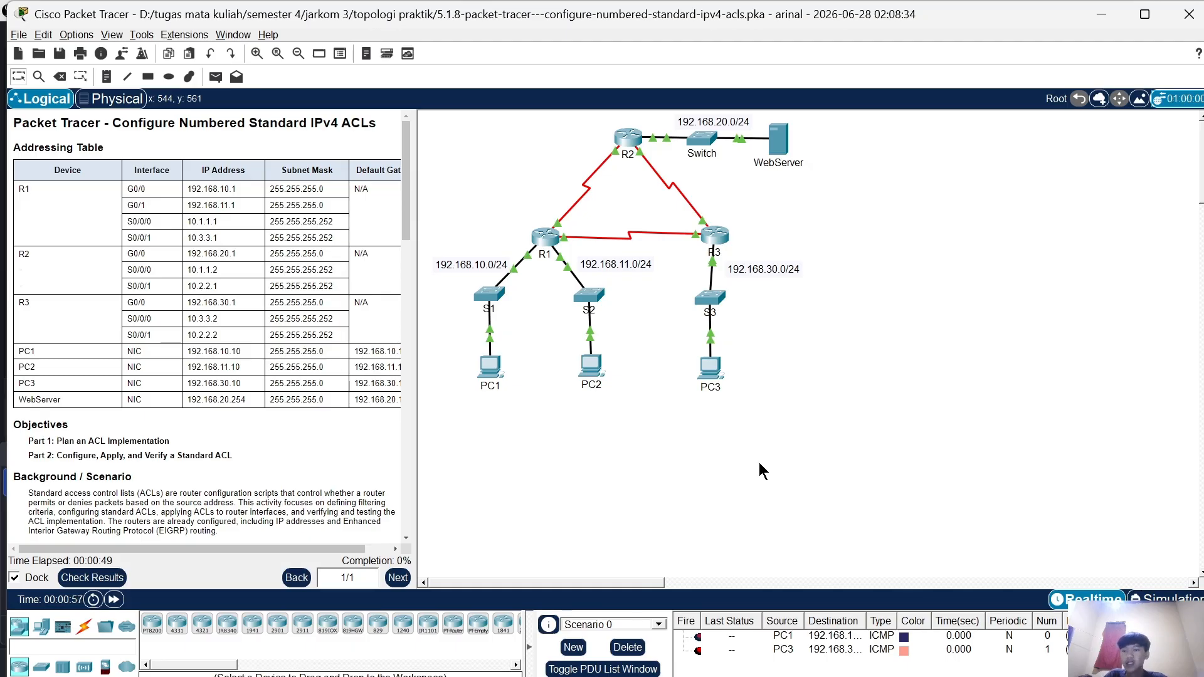
Read the activity instructions from the addressing table through the network policies, the R2 and R3 ACL steps and the verification tests
{"action": "scroll", "coordinate": [327, 450], "scroll_direction": "down", "scroll_amount": 1}
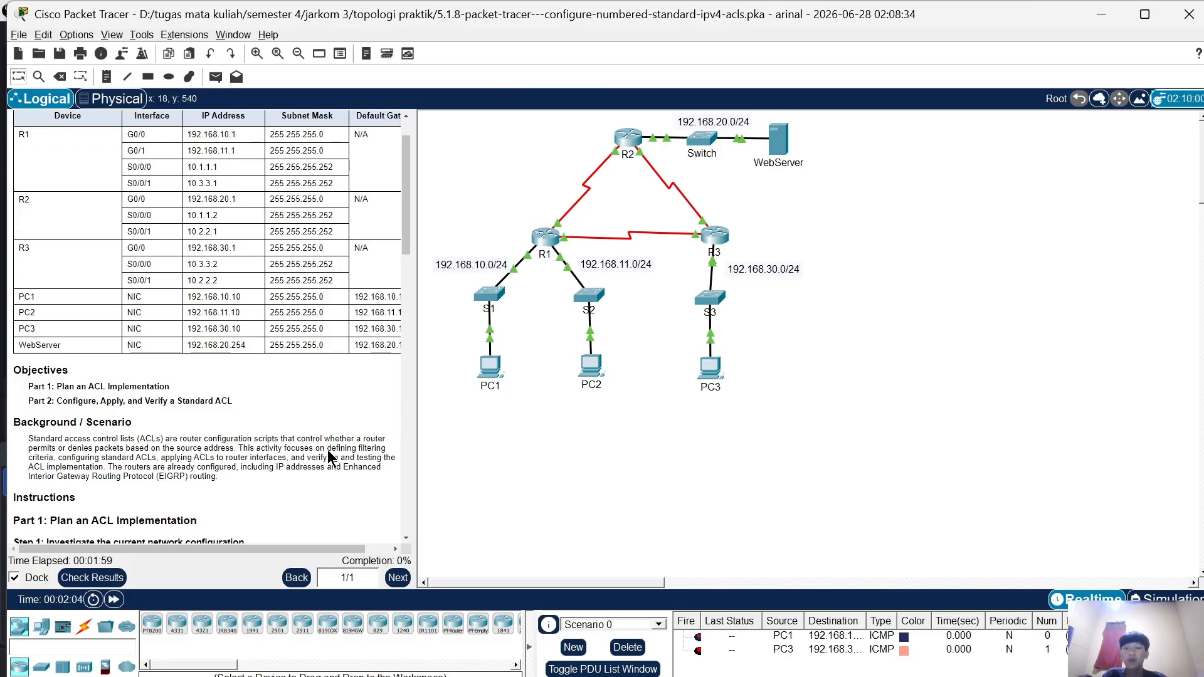
{"action": "scroll", "coordinate": [327, 450], "scroll_direction": "down", "scroll_amount": 3}
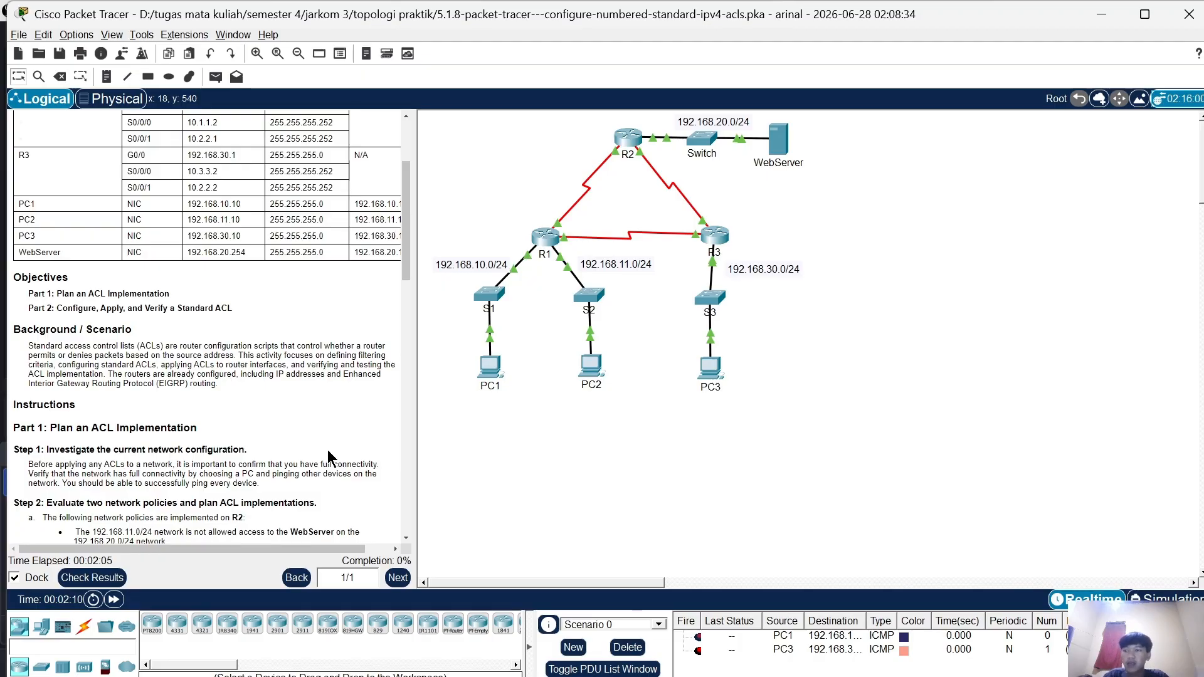
{"action": "scroll", "coordinate": [328, 450], "scroll_direction": "down", "scroll_amount": 1}
{"action": "scroll", "coordinate": [327, 450], "scroll_direction": "down", "scroll_amount": 4}
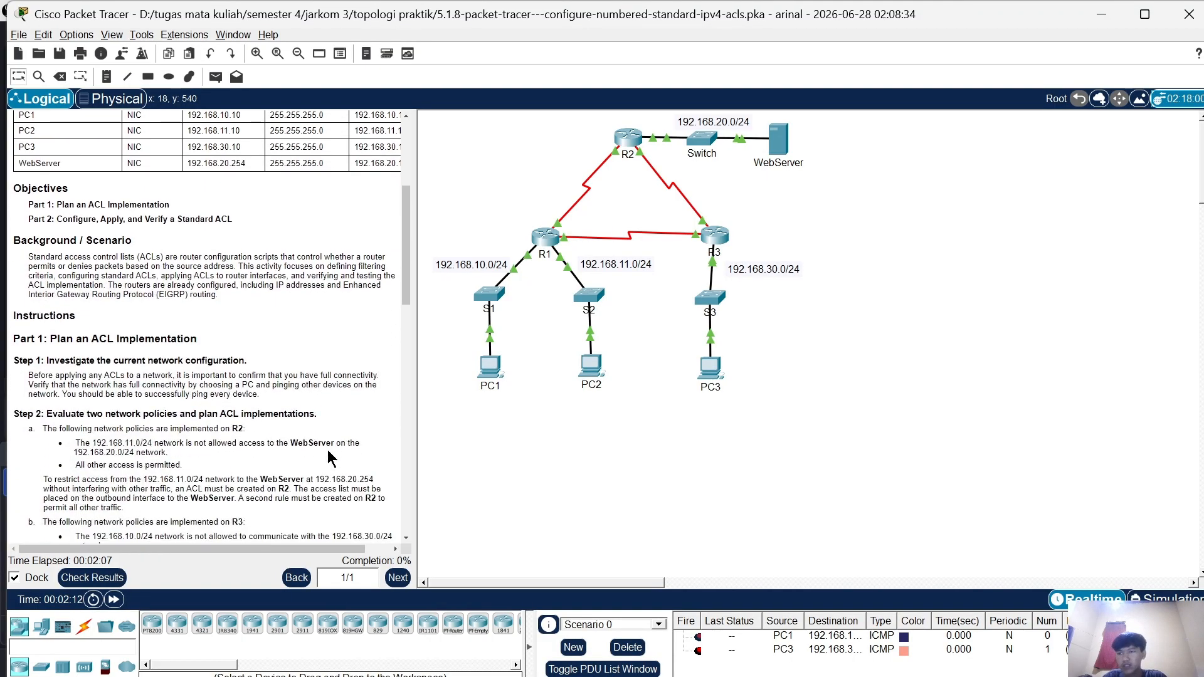
{"action": "scroll", "coordinate": [328, 449], "scroll_direction": "down", "scroll_amount": 1}
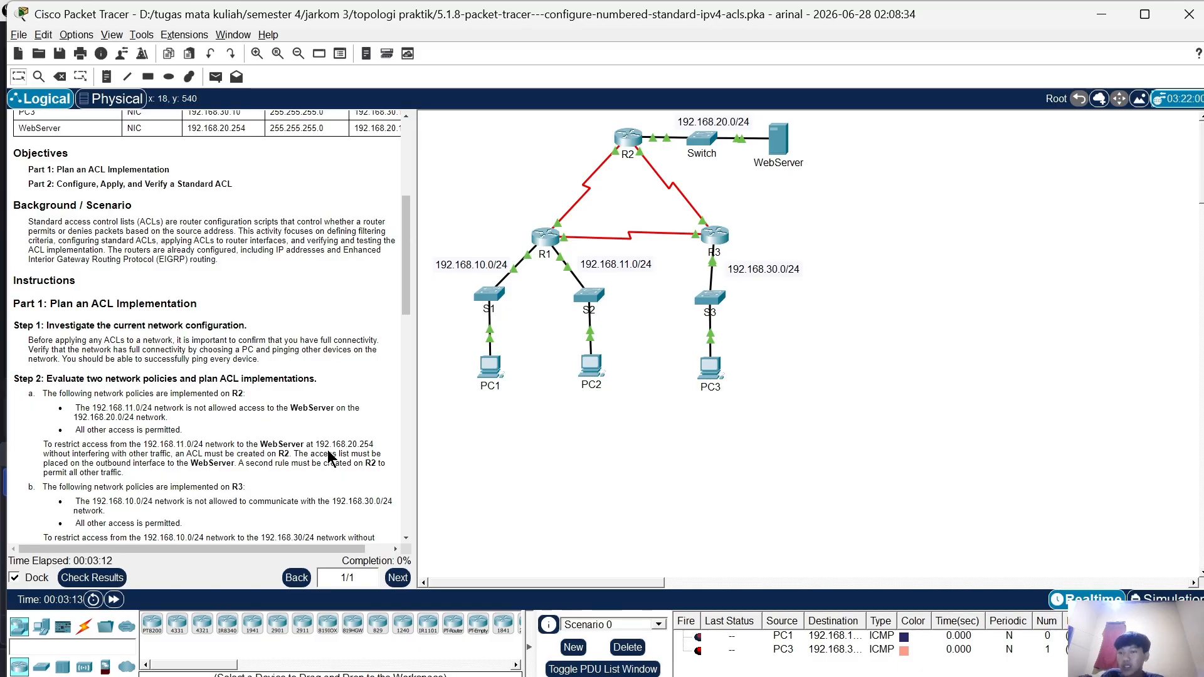
{"action": "scroll", "coordinate": [311, 449], "scroll_direction": "down", "scroll_amount": 2}
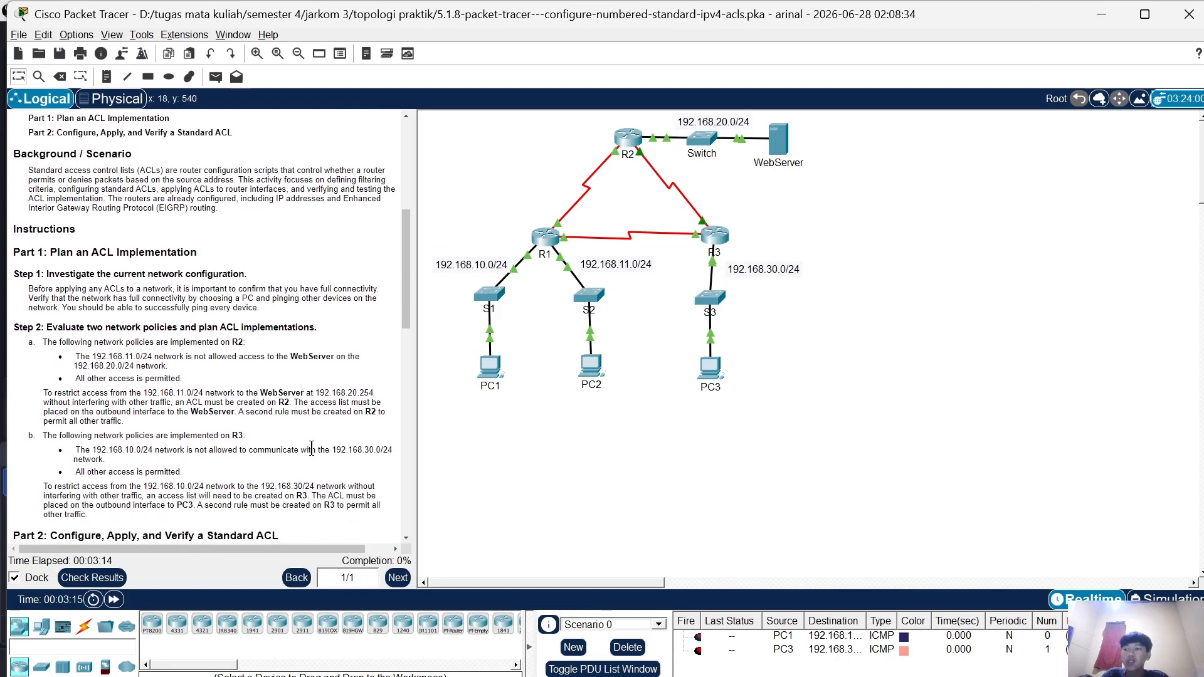
{"action": "scroll", "coordinate": [312, 449], "scroll_direction": "up", "scroll_amount": 1}
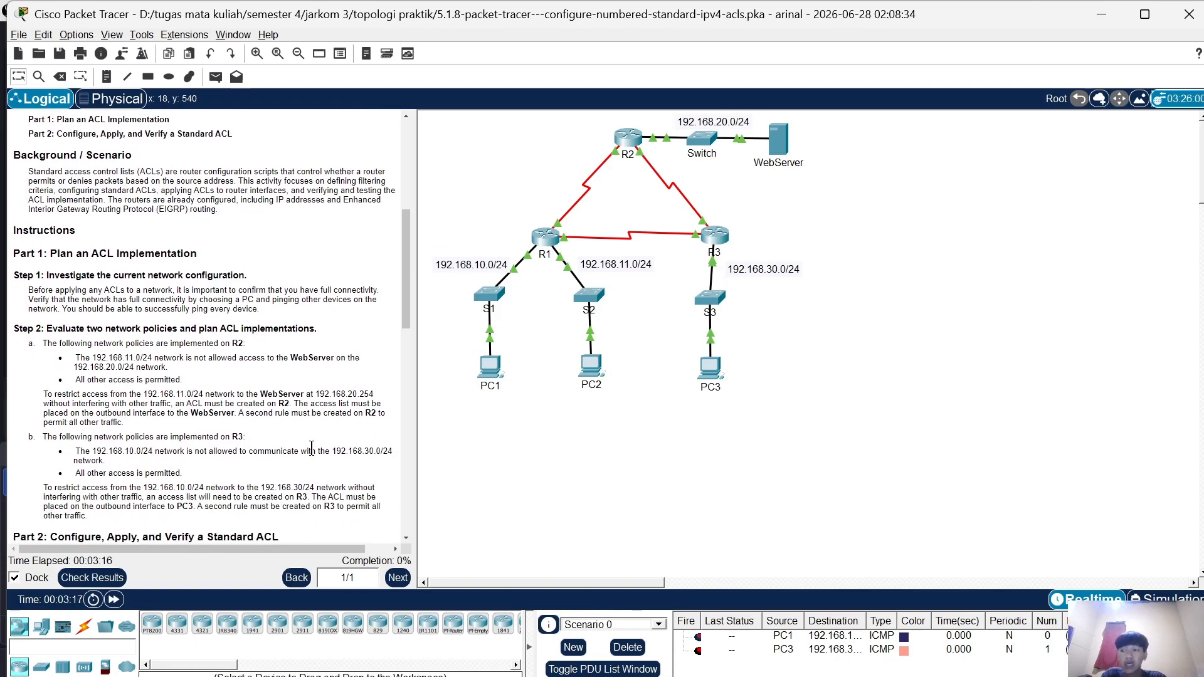
{"action": "scroll", "coordinate": [312, 449], "scroll_direction": "up", "scroll_amount": 1}
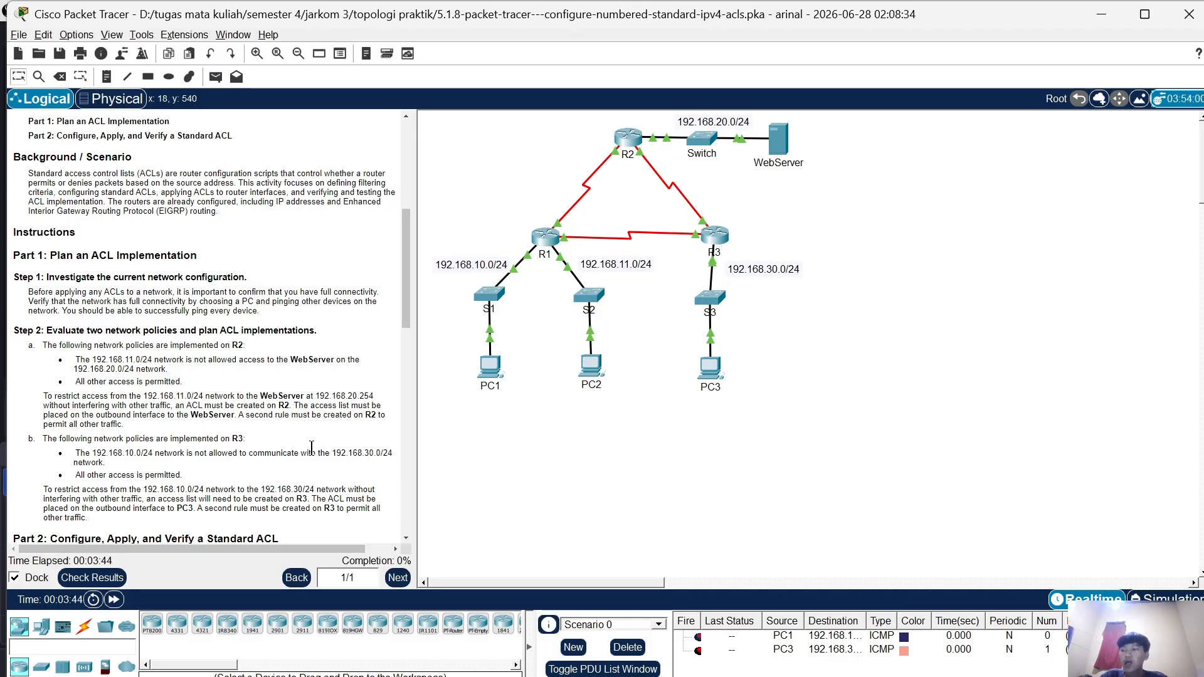
{"action": "scroll", "coordinate": [312, 447], "scroll_direction": "down", "scroll_amount": 3}
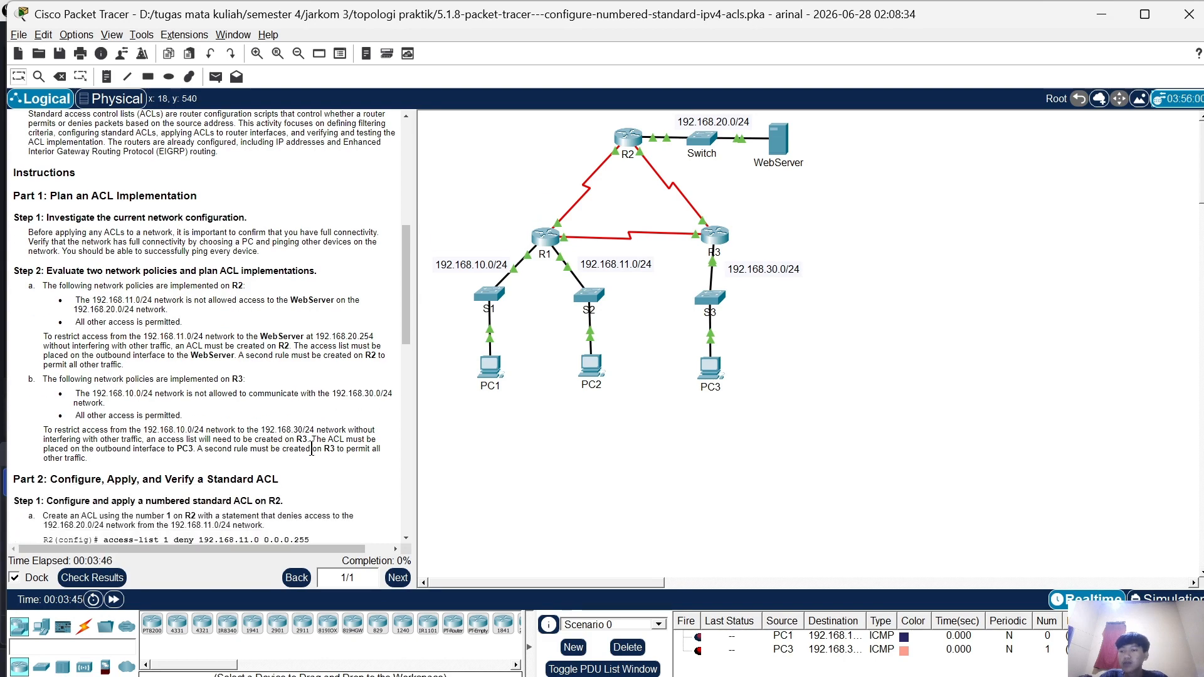
{"action": "scroll", "coordinate": [312, 449], "scroll_direction": "down", "scroll_amount": 1}
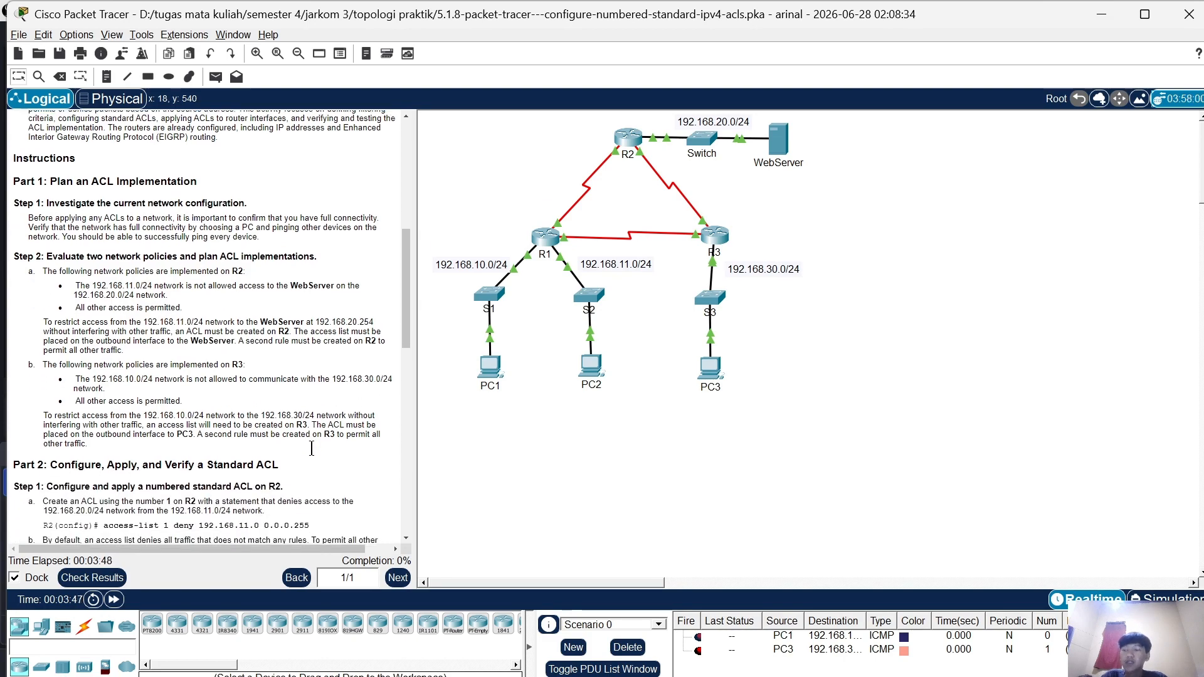
{"action": "scroll", "coordinate": [312, 447], "scroll_direction": "up", "scroll_amount": 1}
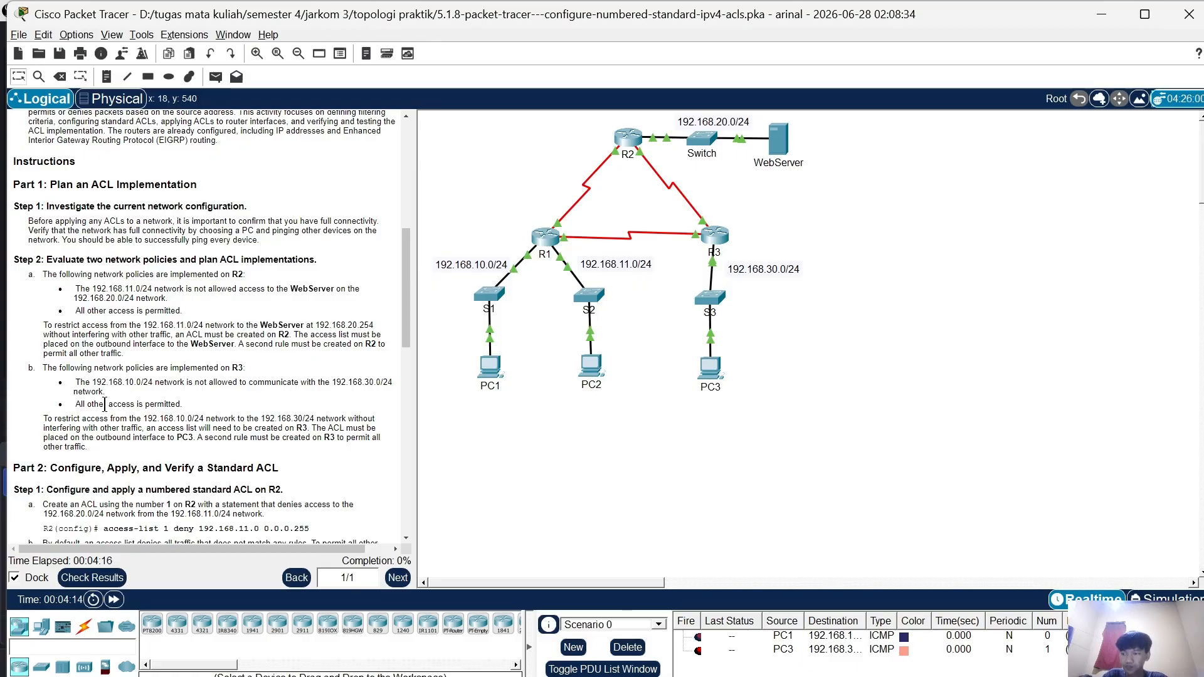
{"action": "scroll", "coordinate": [104, 404], "scroll_direction": "down", "scroll_amount": 4}
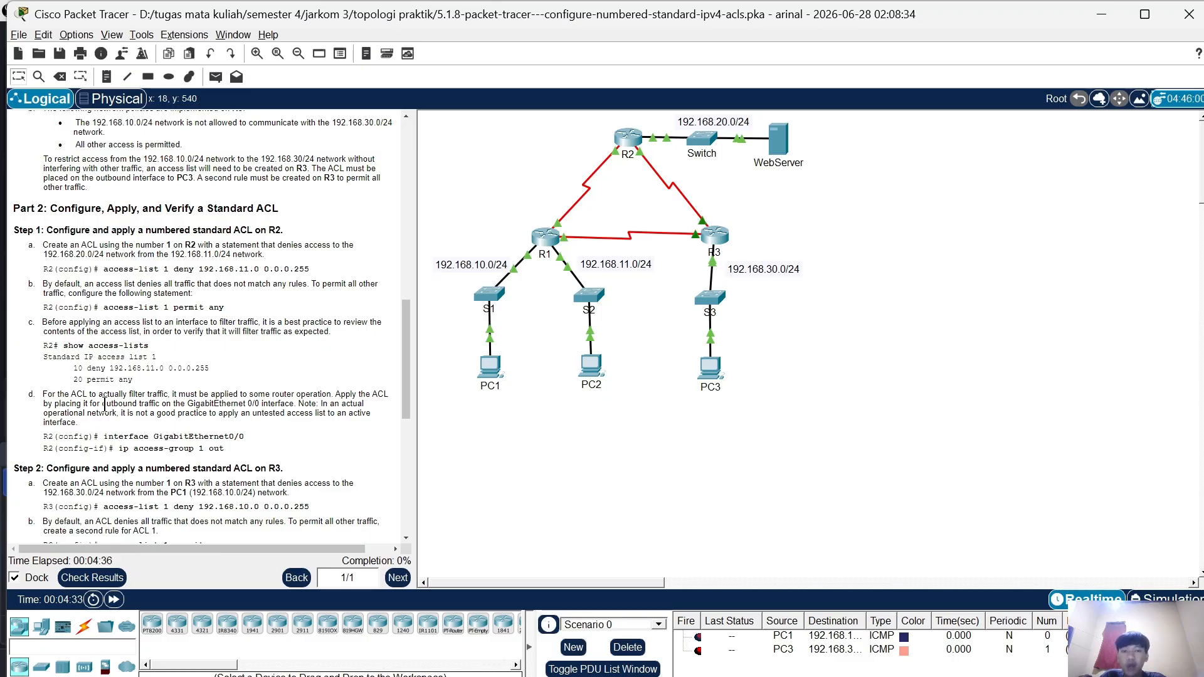
{"action": "scroll", "coordinate": [214, 449], "scroll_direction": "down", "scroll_amount": 1}
{"action": "scroll", "coordinate": [214, 449], "scroll_direction": "down", "scroll_amount": 3}
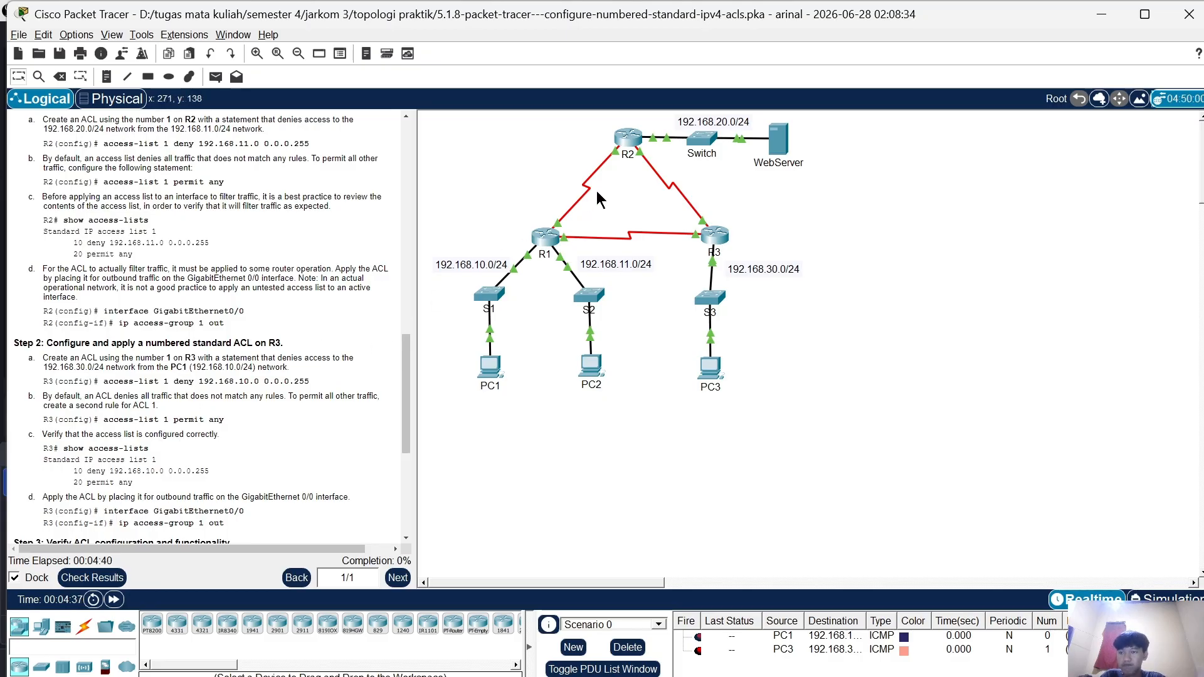
{"action": "scroll", "coordinate": [338, 251], "scroll_direction": "down", "scroll_amount": 4}
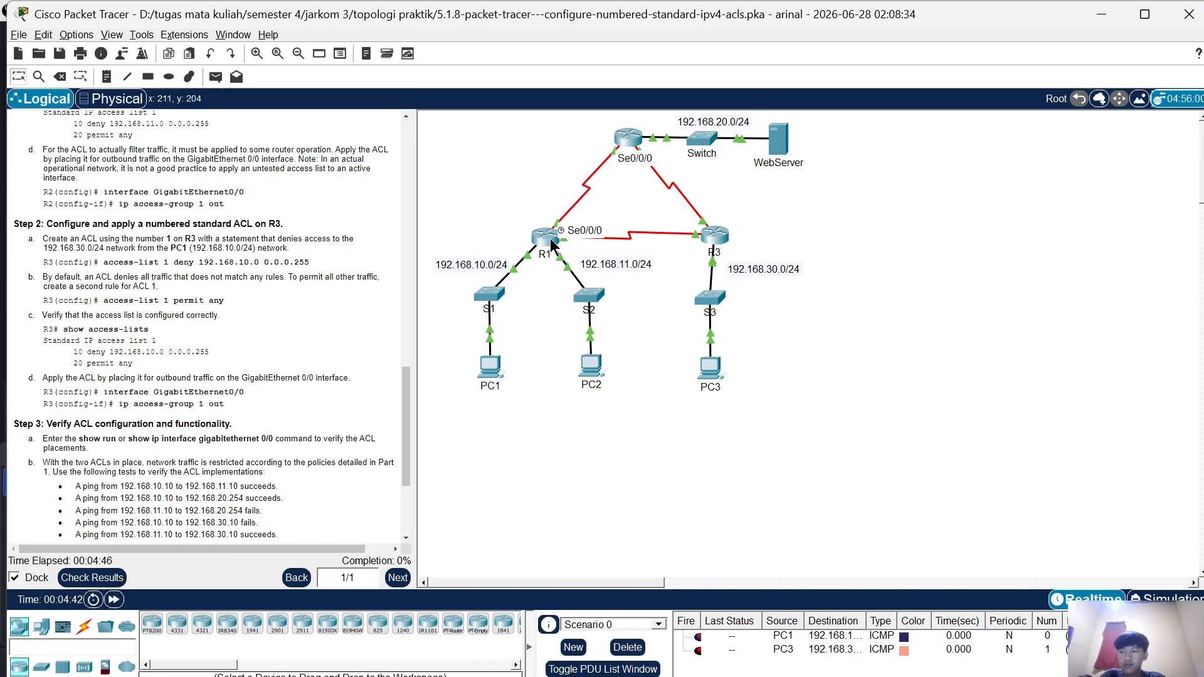
Open router R2's command line, enable privileged mode and enter global configuration mode with conf t
{"action": "left_click", "coordinate": [629, 136]}
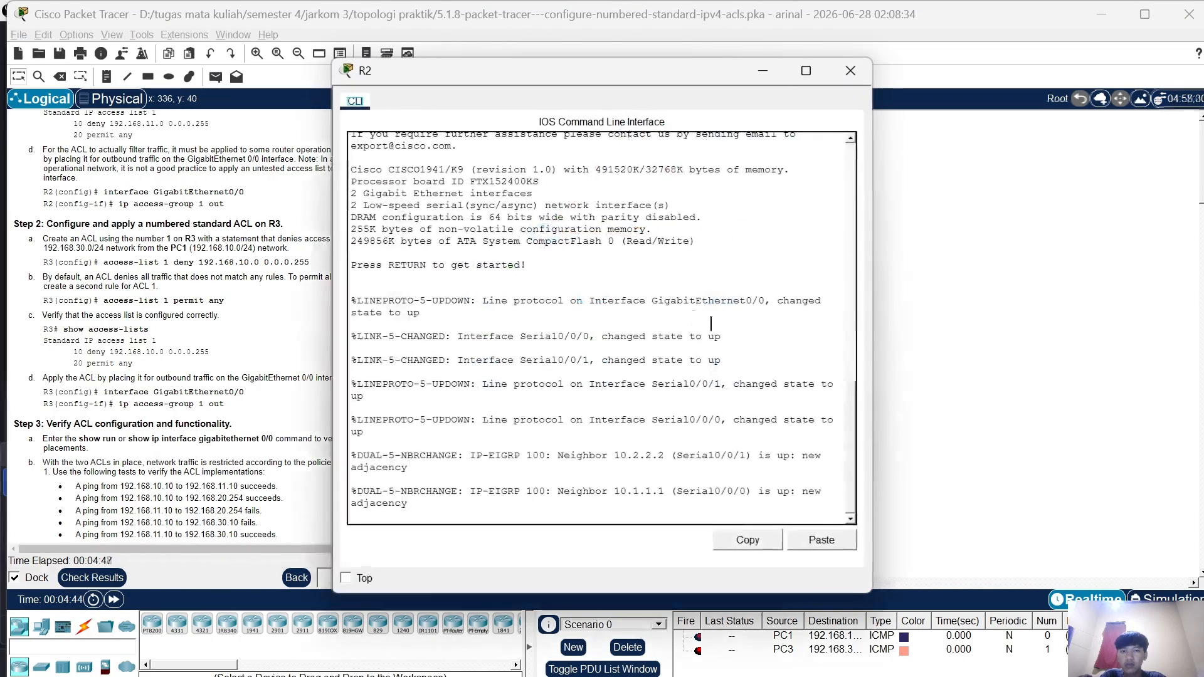
{"action": "left_click", "coordinate": [588, 322]}
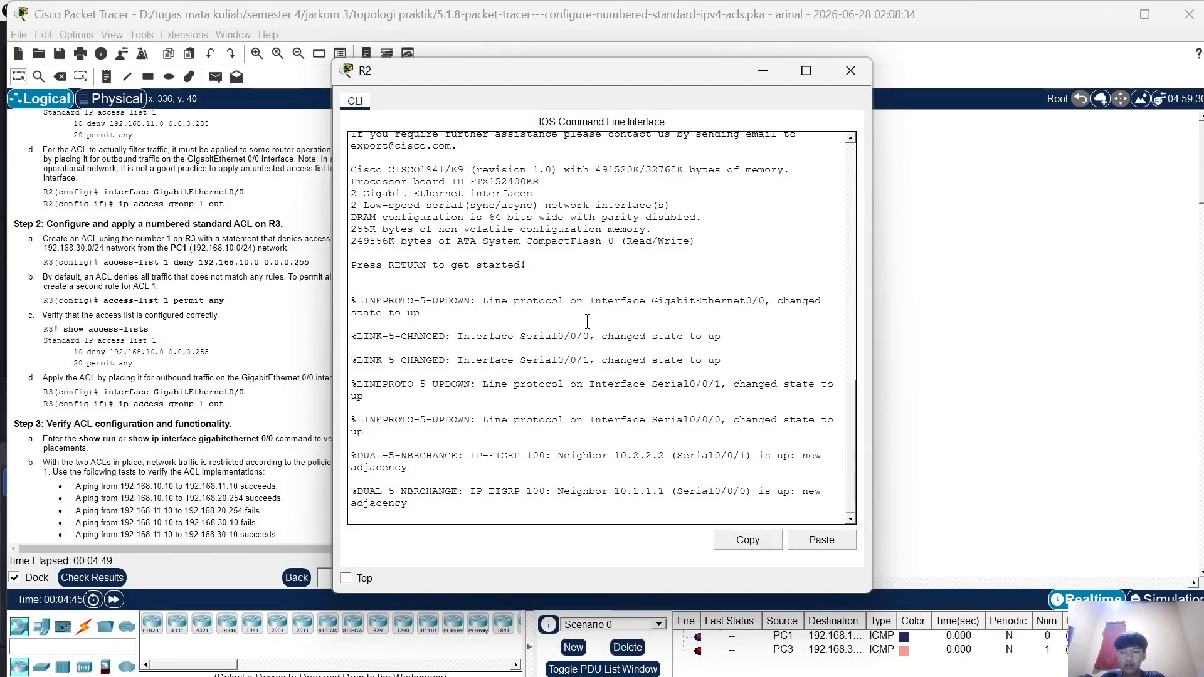
{"action": "key", "text": "Return"}
{"action": "key", "text": "Return"}
{"action": "type", "text": "en"}
{"action": "key", "text": "Tab"}
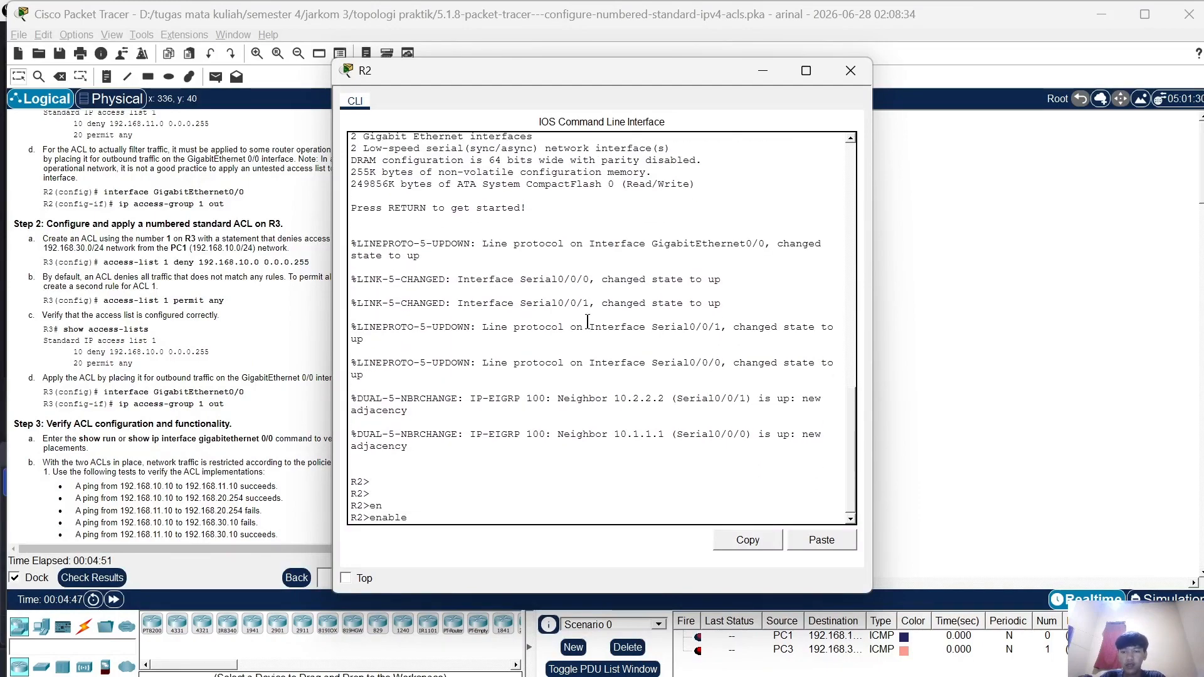
{"action": "key", "text": "Return"}
{"action": "type", "text": "c"}
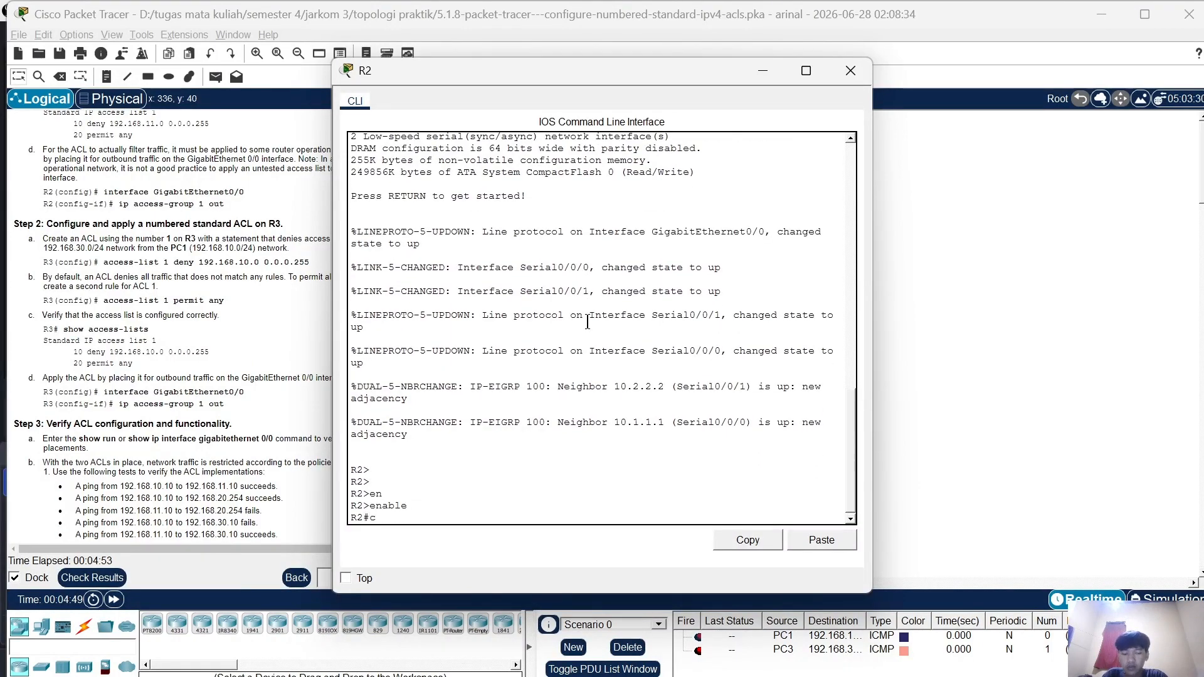
{"action": "type", "text": "on"}
{"action": "key", "text": "Tab"}
{"action": "type", "text": "f"}
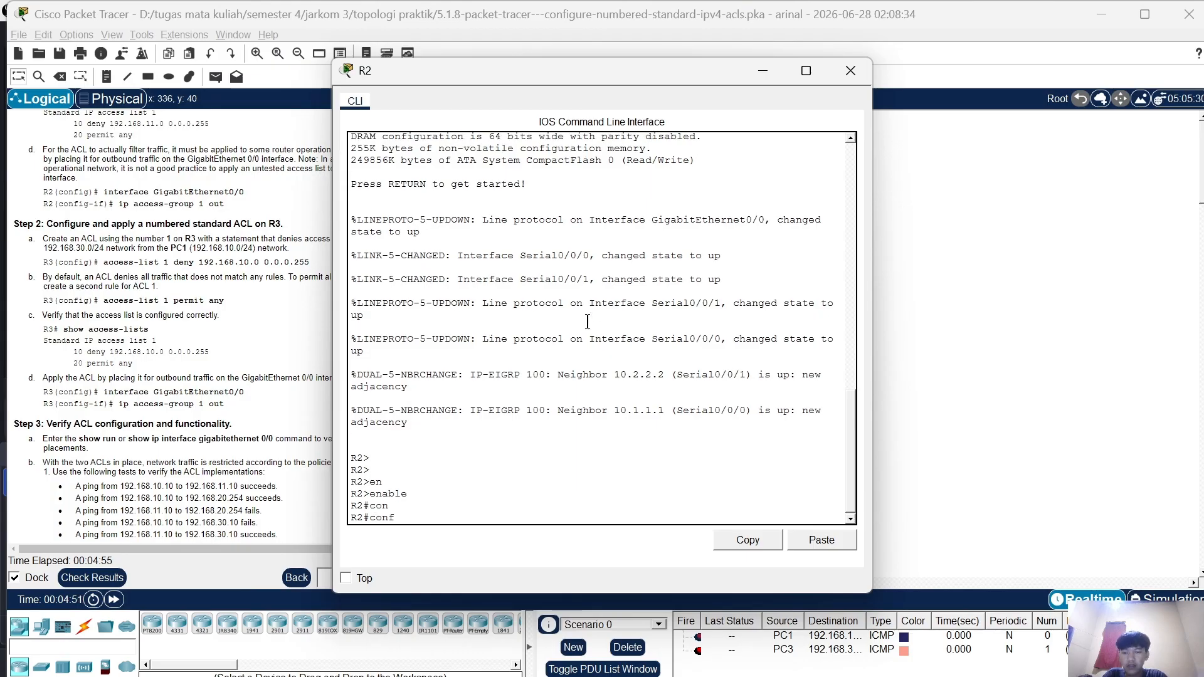
{"action": "type", "text": " t"}
{"action": "key", "text": "Return"}
{"action": "key", "text": "Return"}
{"action": "key", "text": "Return"}
{"action": "key", "text": "Return"}
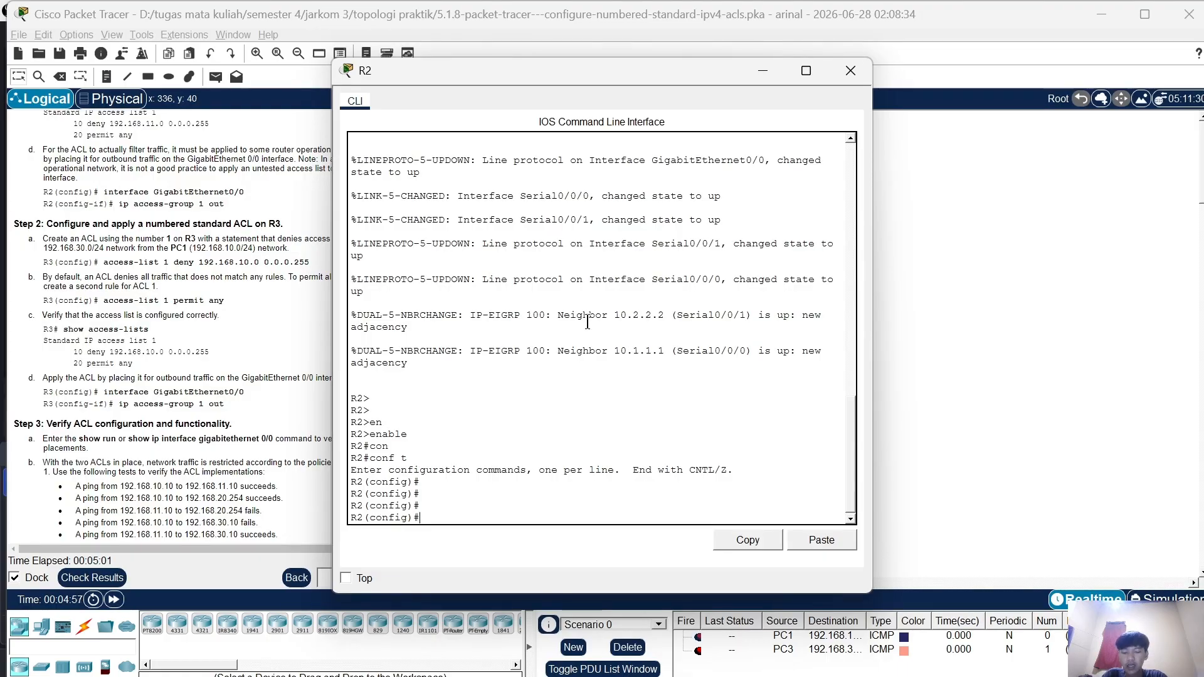
Create standard access list 1 on R2 with the rule access-list 1 deny 192.168.10.0 0.0.0.255
{"action": "type", "text": "ac"}
{"action": "key", "text": "Tab"}
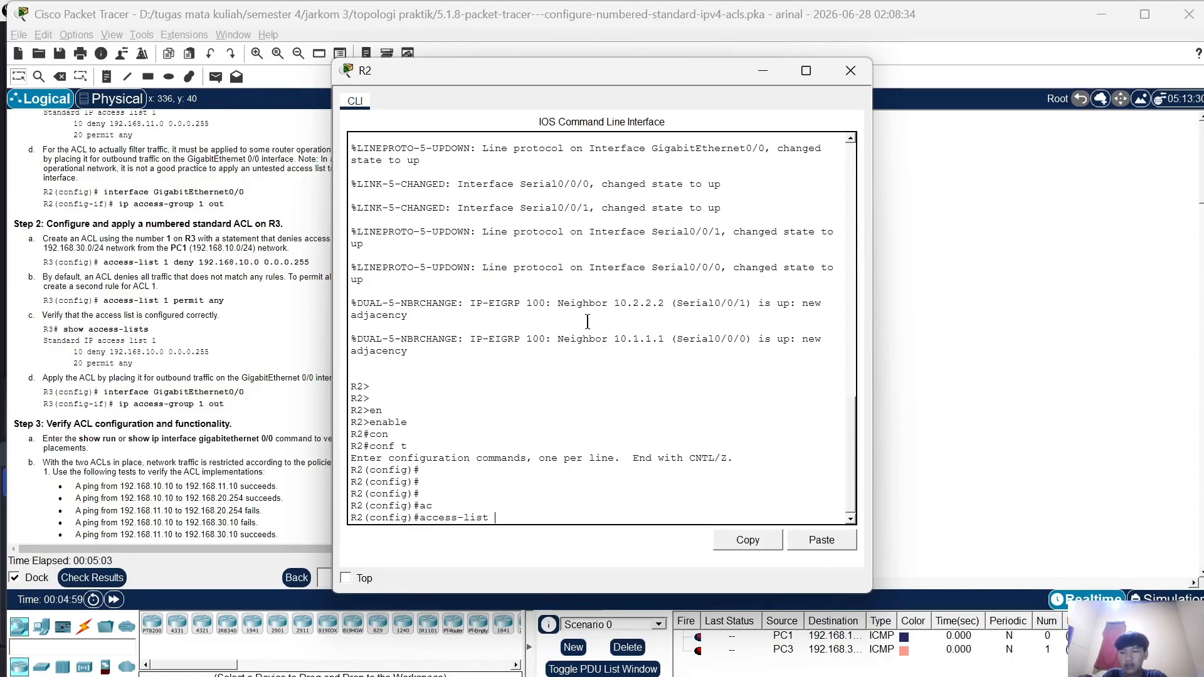
{"action": "type", "text": "1 d"}
{"action": "key", "text": "Tab"}
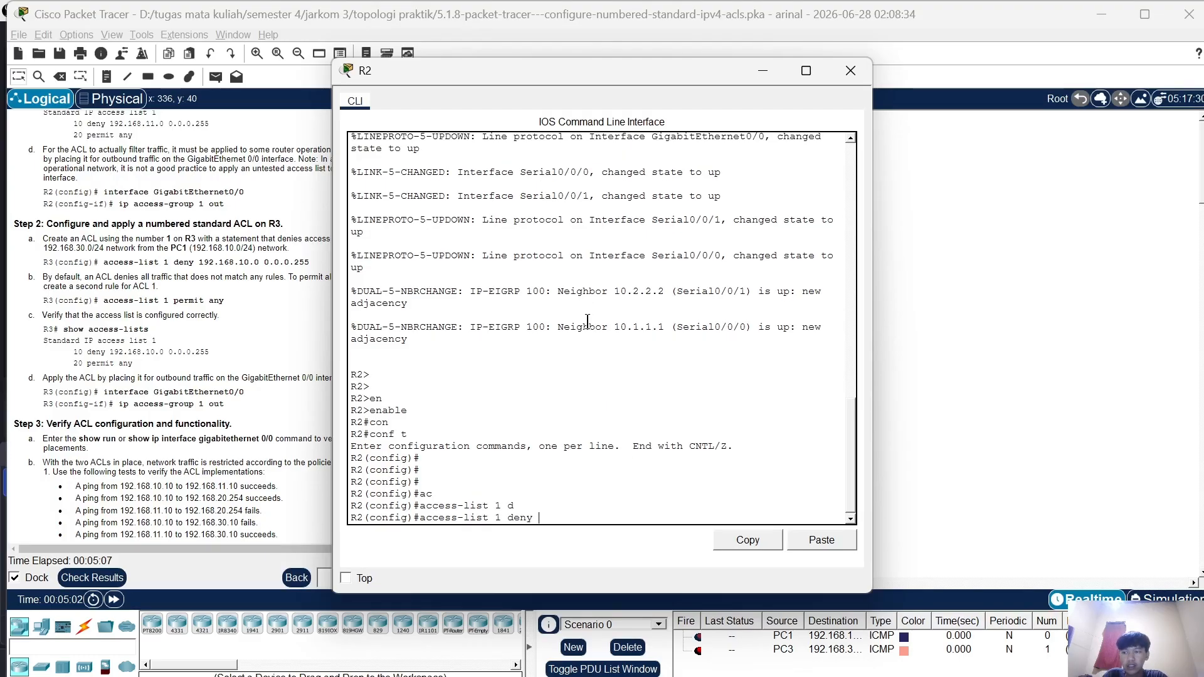
{"action": "type", "text": "192.168."}
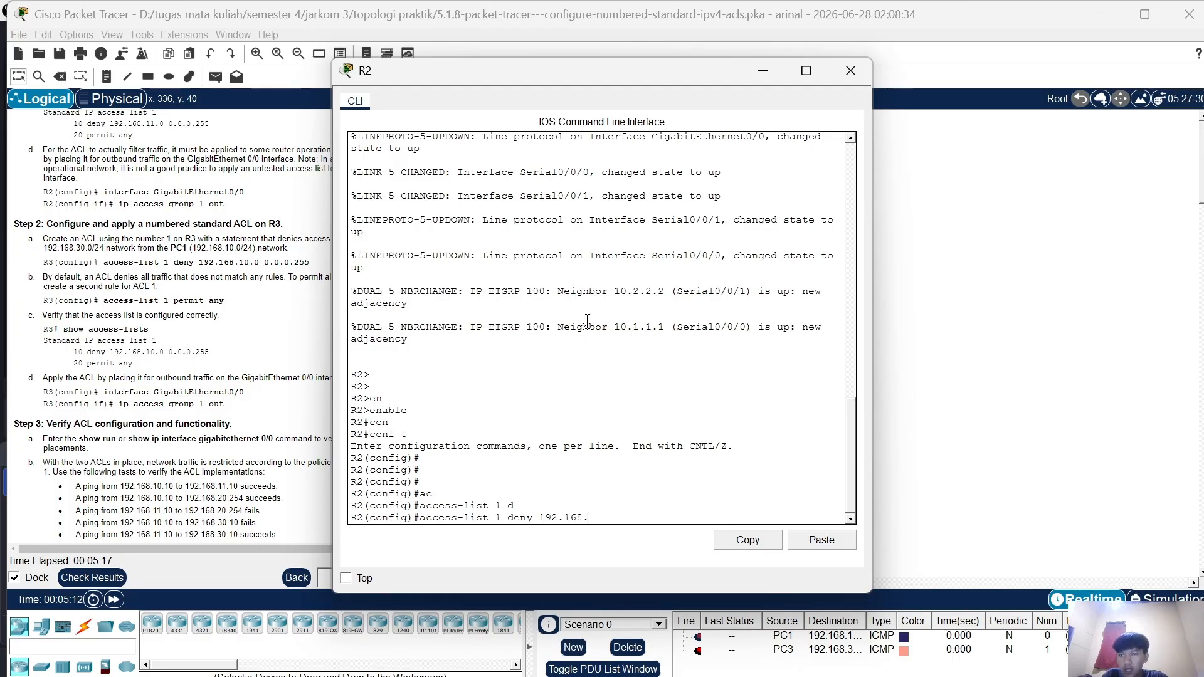
{"action": "type", "text": "10"}
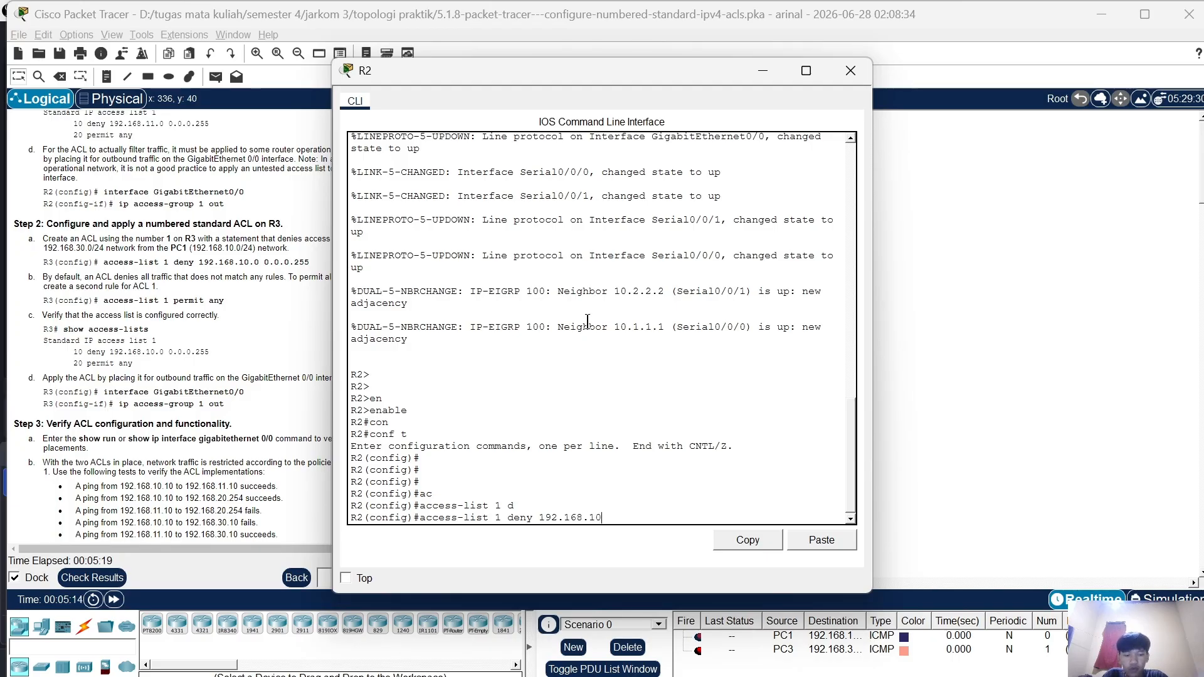
{"action": "type", "text": ".0.0 0.0.0.255"}
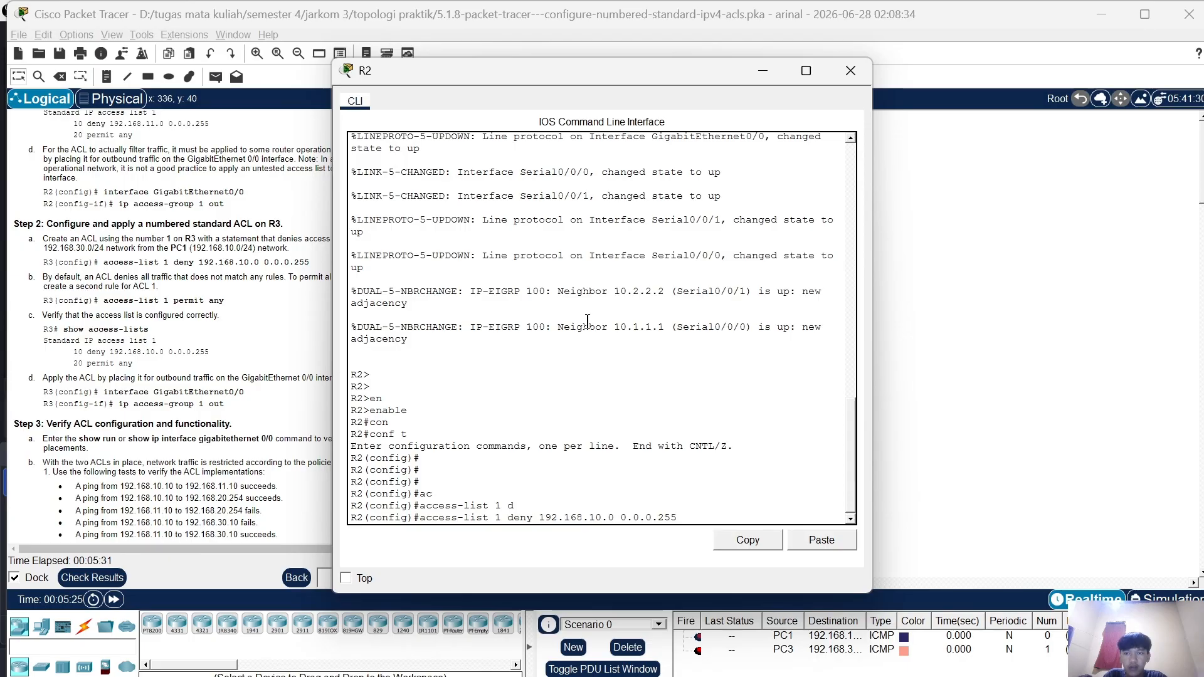
{"action": "key", "text": "Return"}
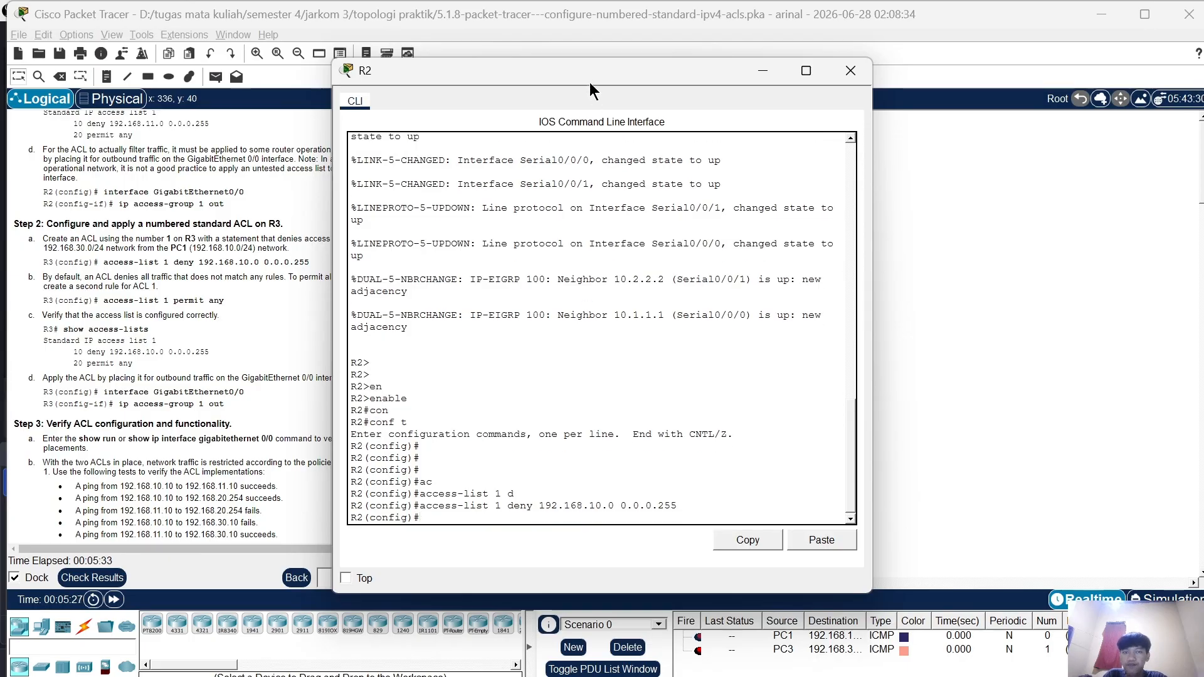
Add the rule access-list 1 permit any on R2 to allow all other traffic
{"action": "left_click_drag", "start_coordinate": [590, 76], "coordinate": [722, 66]}
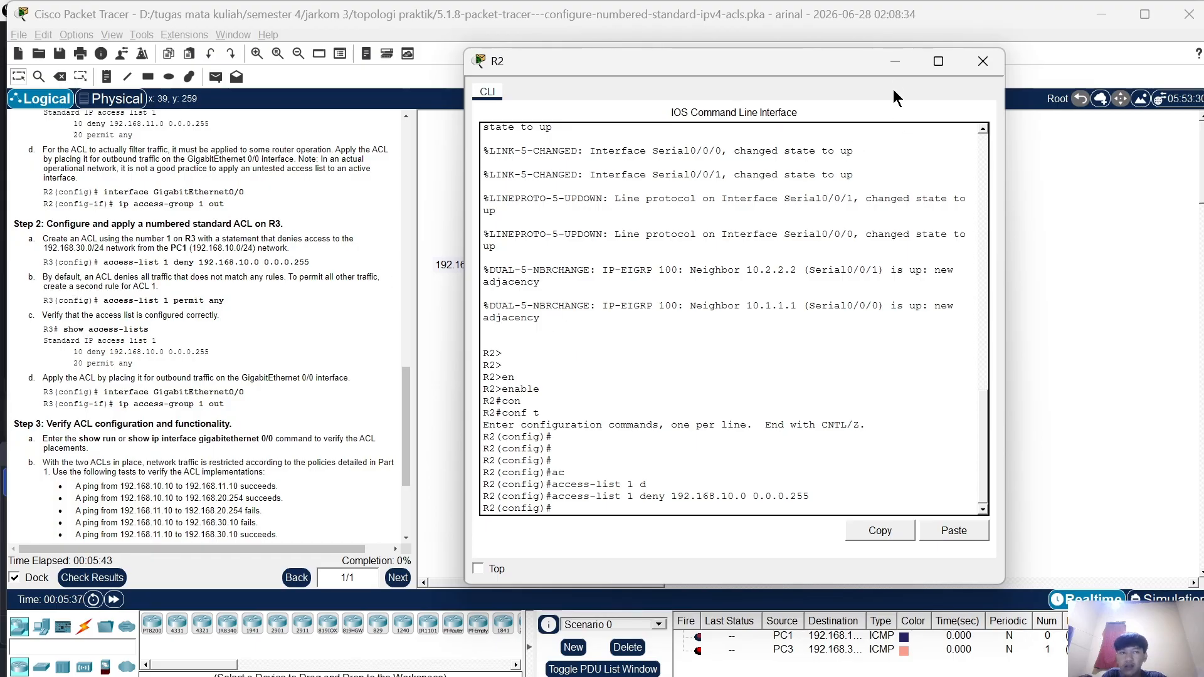
{"action": "left_click", "coordinate": [895, 63]}
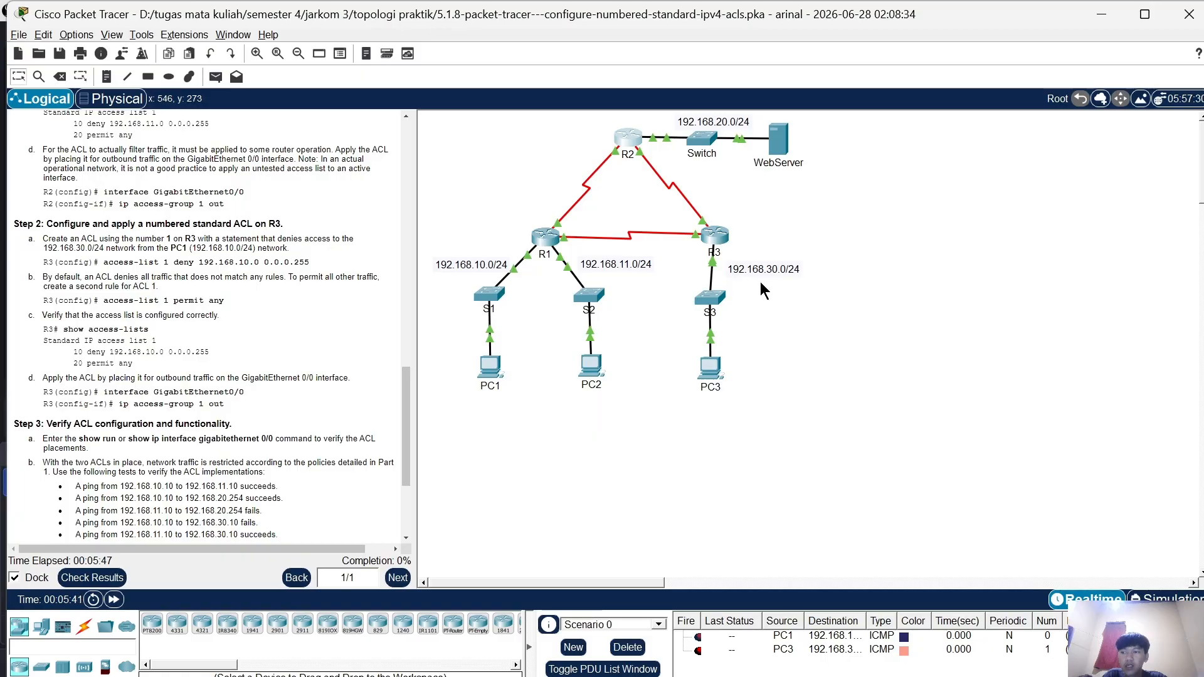
{"action": "left_click", "coordinate": [628, 140]}
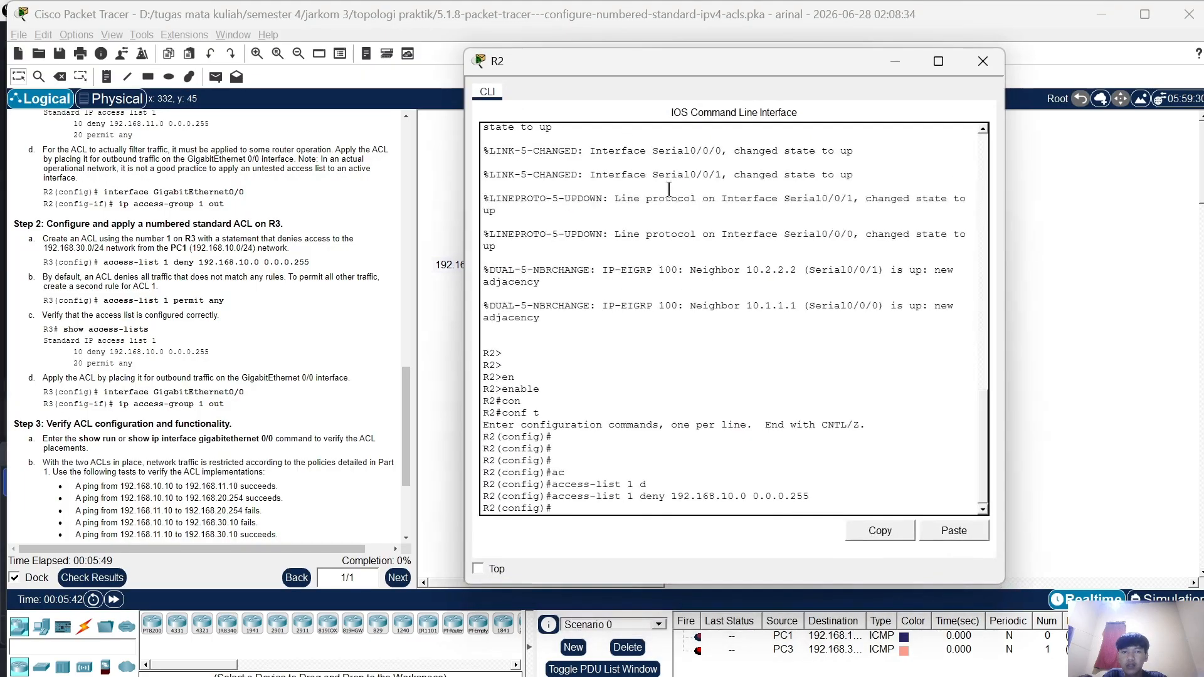
{"action": "key", "text": "Return"}
{"action": "key", "text": "Return"}
{"action": "key", "text": "Return"}
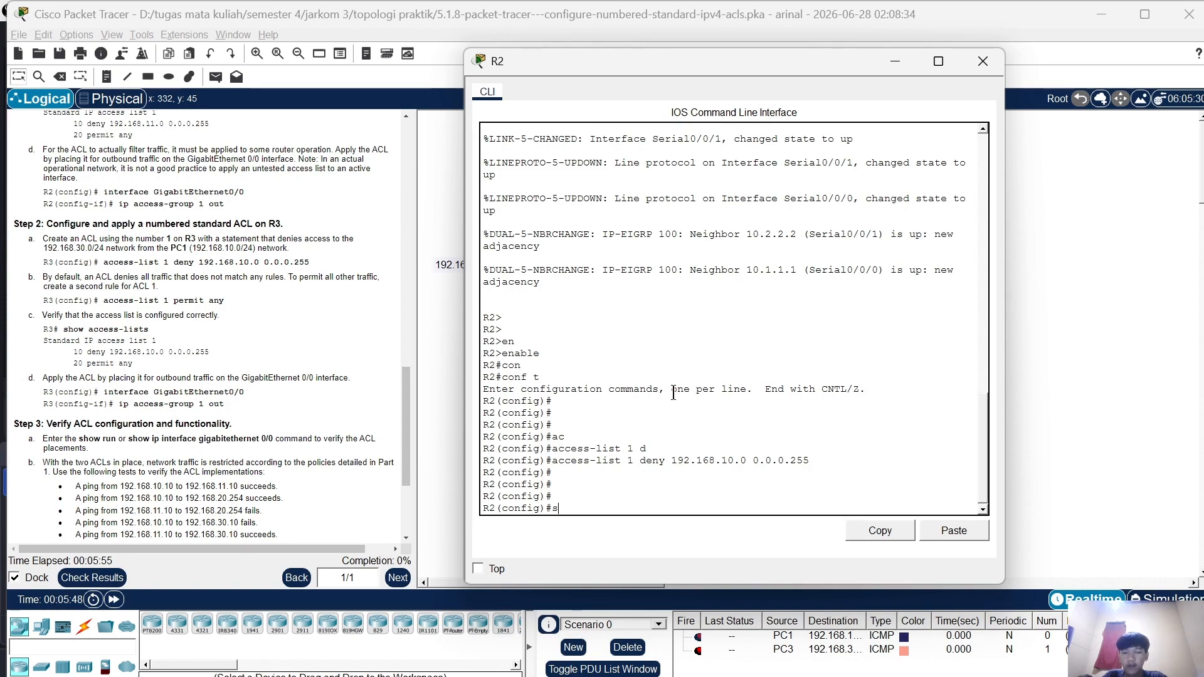
{"action": "type", "text": "ac"}
{"action": "key", "text": "Tab"}
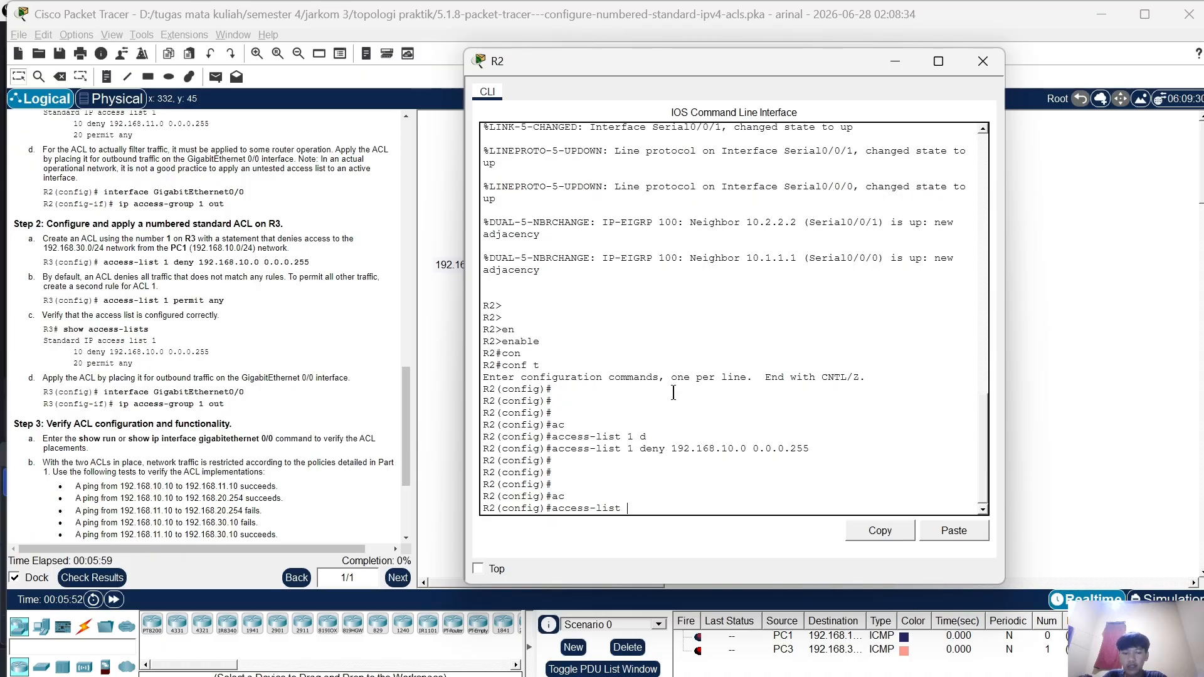
{"action": "type", "text": "1 p"}
{"action": "type", "text": "e"}
{"action": "key", "text": "Tab"}
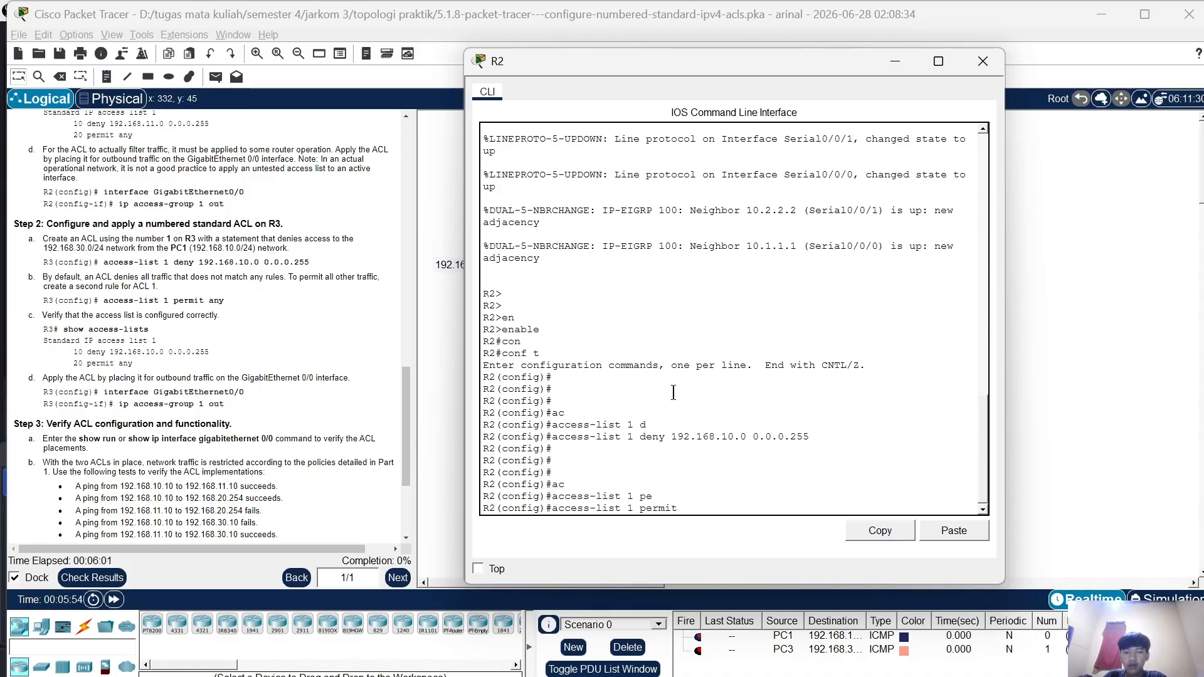
{"action": "type", "text": "an"}
{"action": "key", "text": "Tab"}
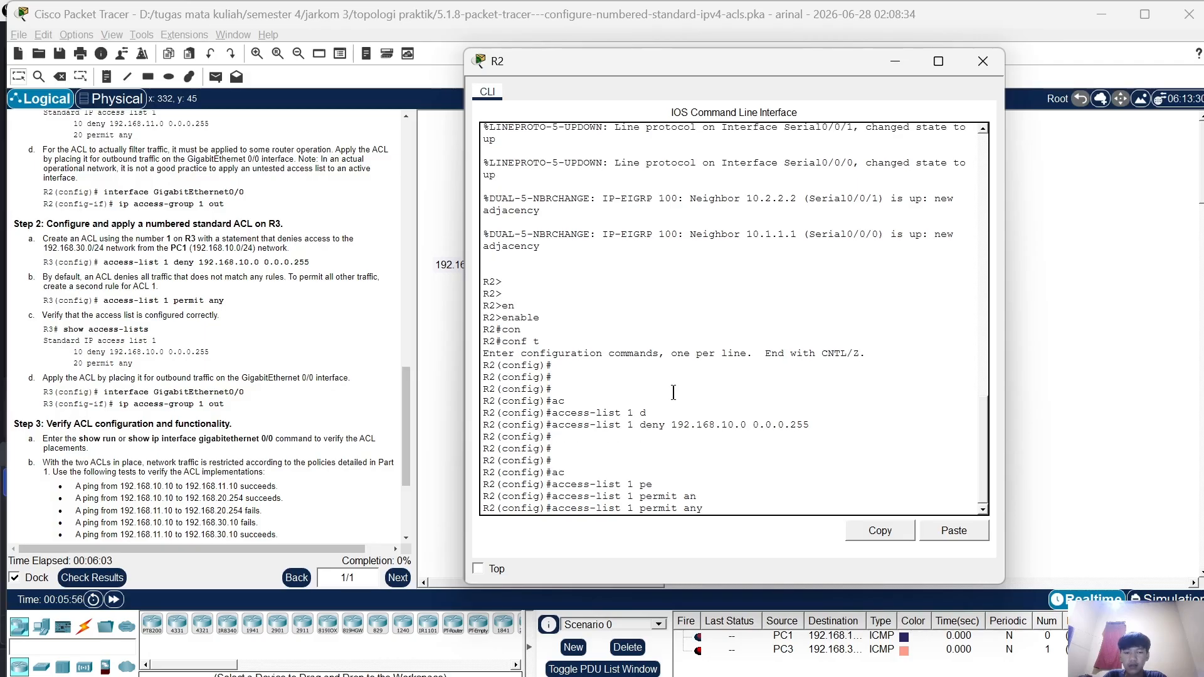
{"action": "key", "text": "Return"}
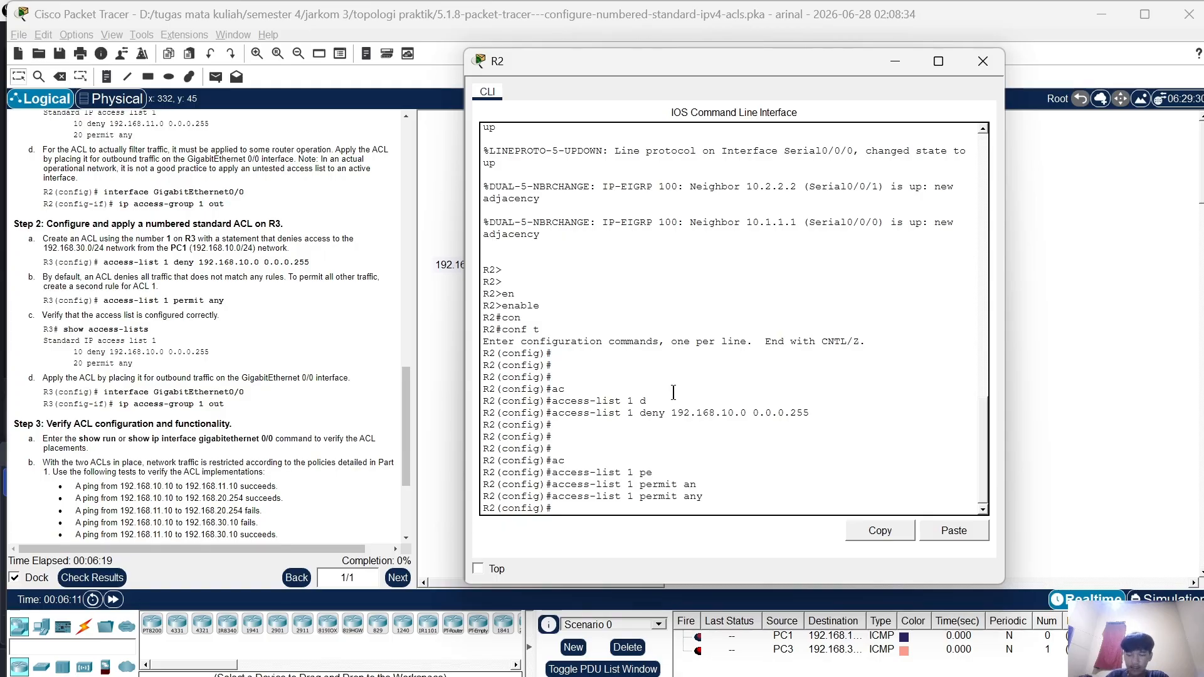
Exit configuration mode on R2 with end and check the configured rules with show access-lists
{"action": "type", "text": "end"}
{"action": "key", "text": "Return"}
{"action": "key", "text": "Return"}
{"action": "key", "text": "Return"}
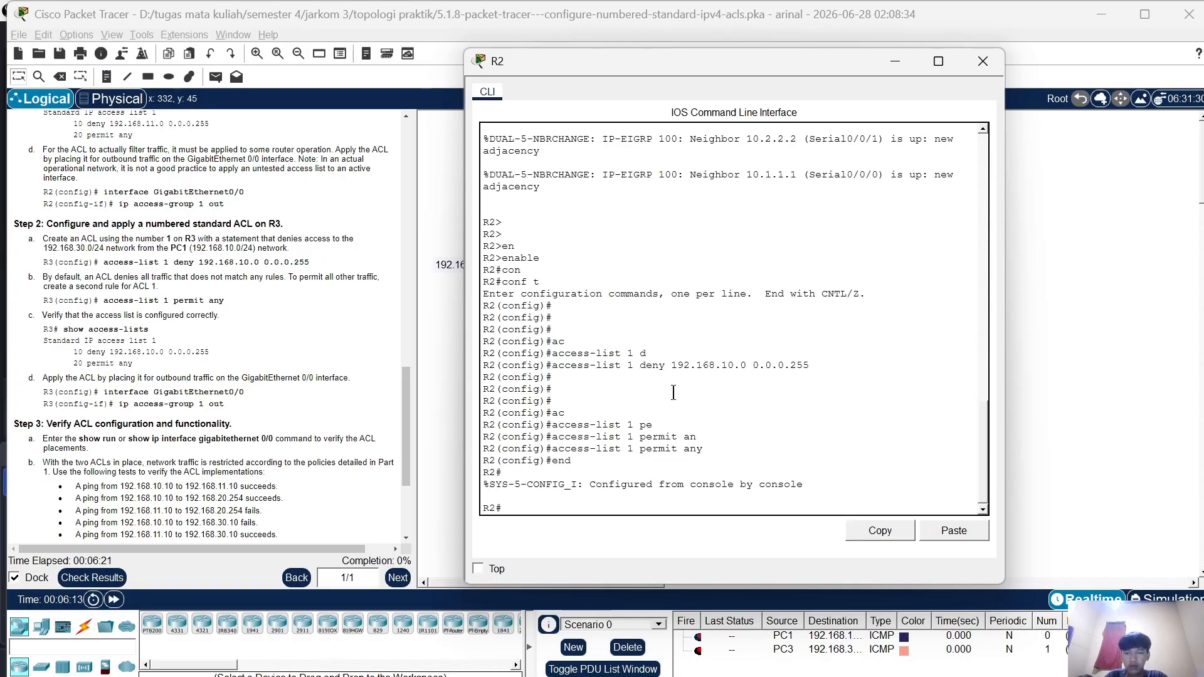
{"action": "type", "text": "sh"}
{"action": "key", "text": "Tab"}
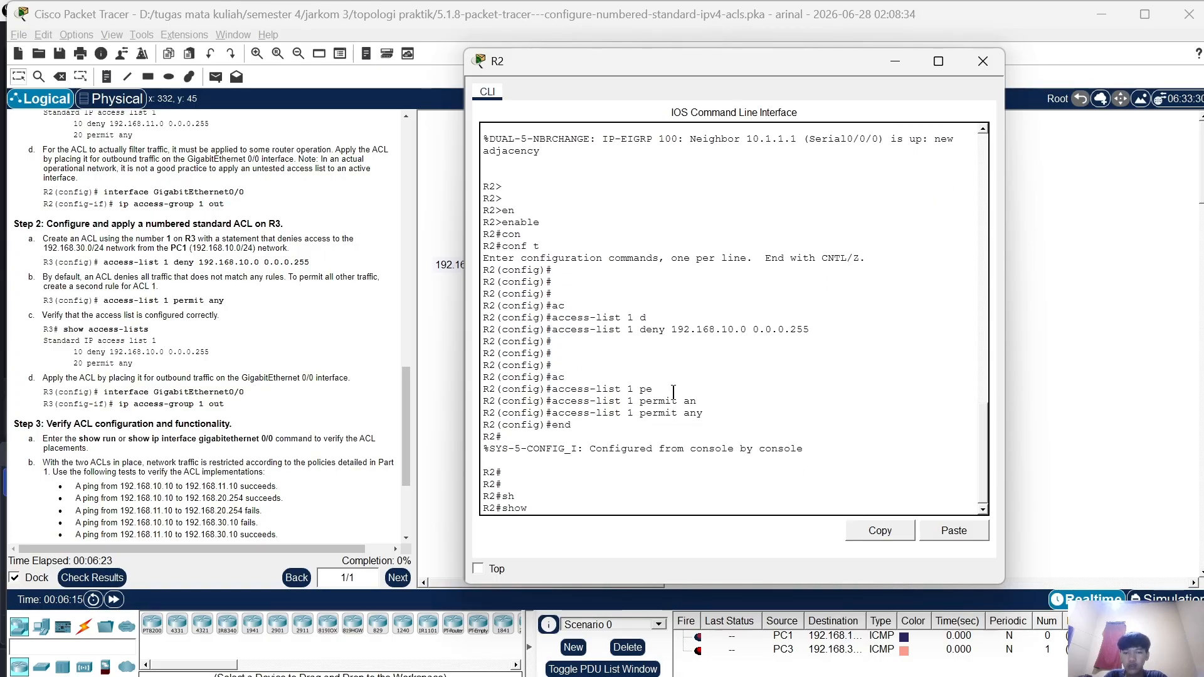
{"action": "type", "text": "a"}
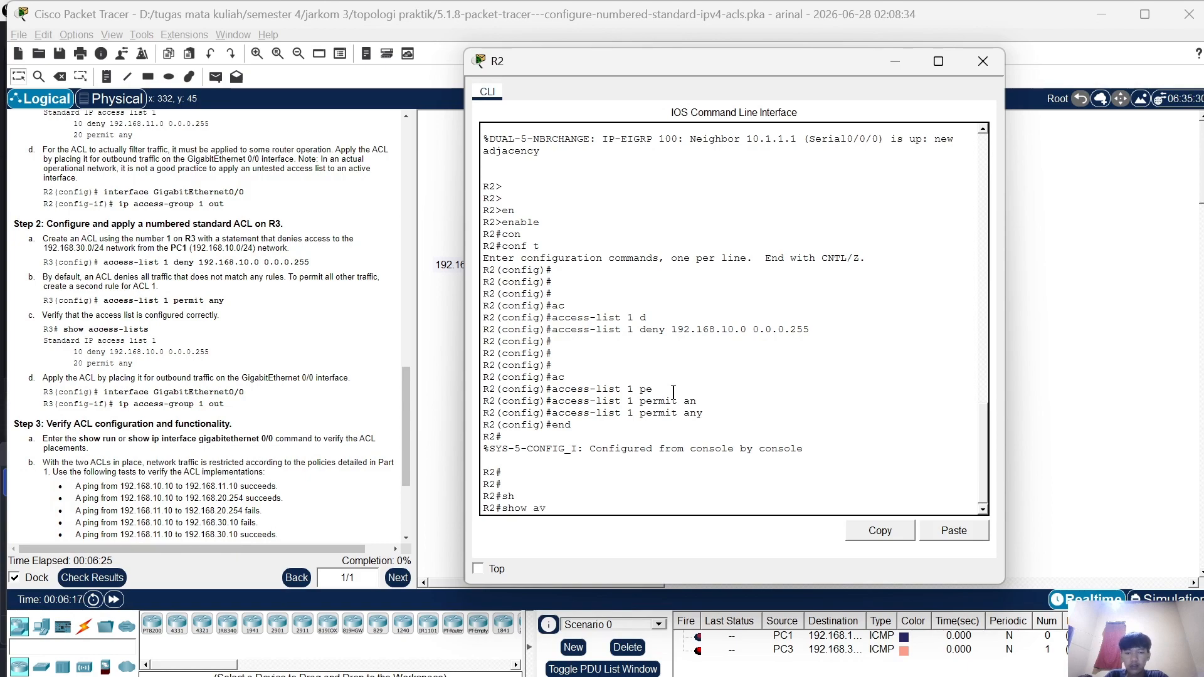
{"action": "type", "text": "v"}
{"action": "key", "text": "Tab"}
{"action": "type", "text": "c"}
{"action": "key", "text": "Tab"}
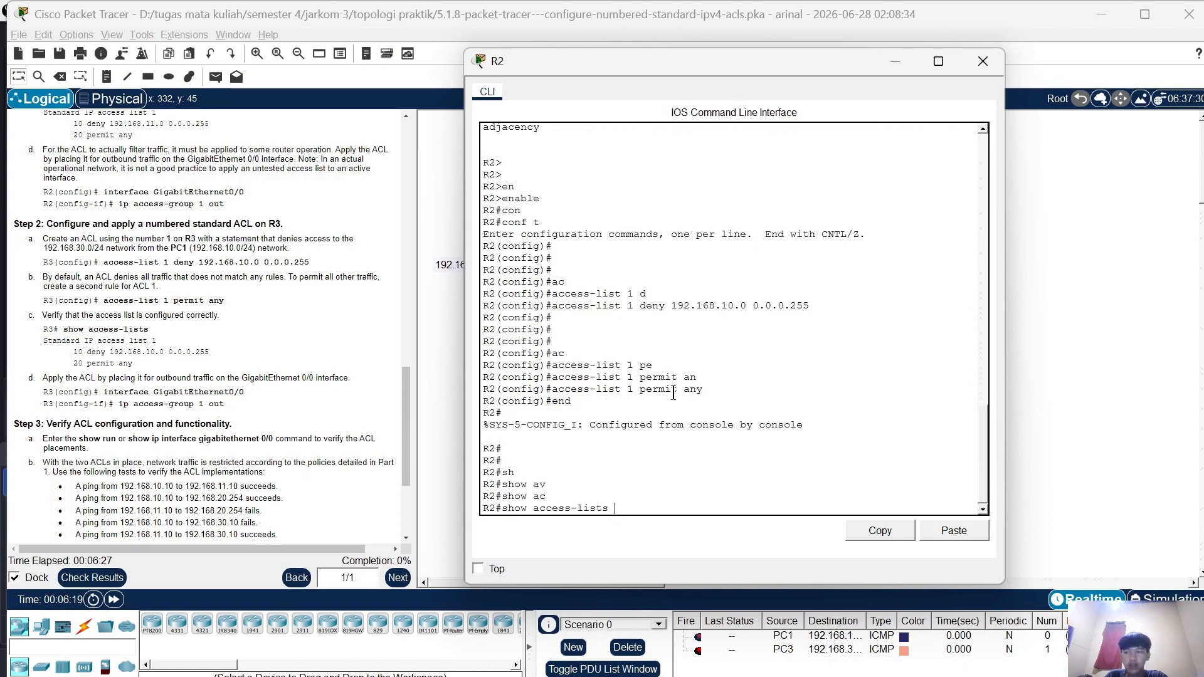
{"action": "key", "text": "Return"}
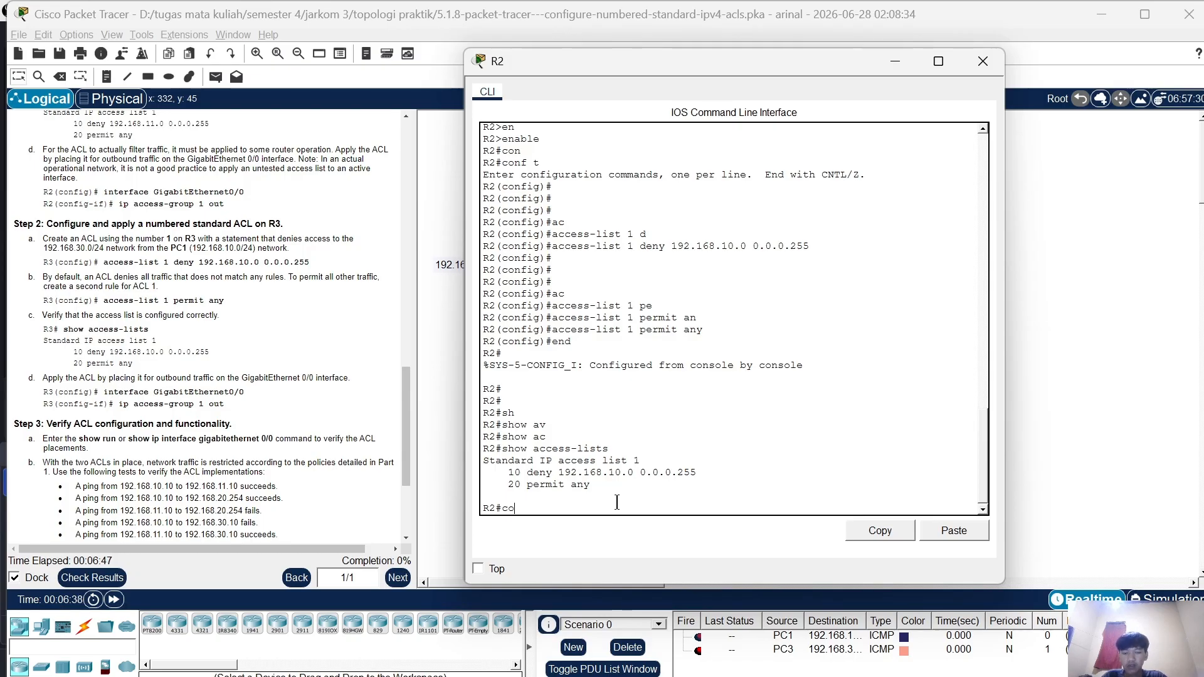
Return to global configuration mode on R2 with conf t and enter interface gigabitEthernet 0/0
{"action": "type", "text": "nf t"}
{"action": "key", "text": "Return"}
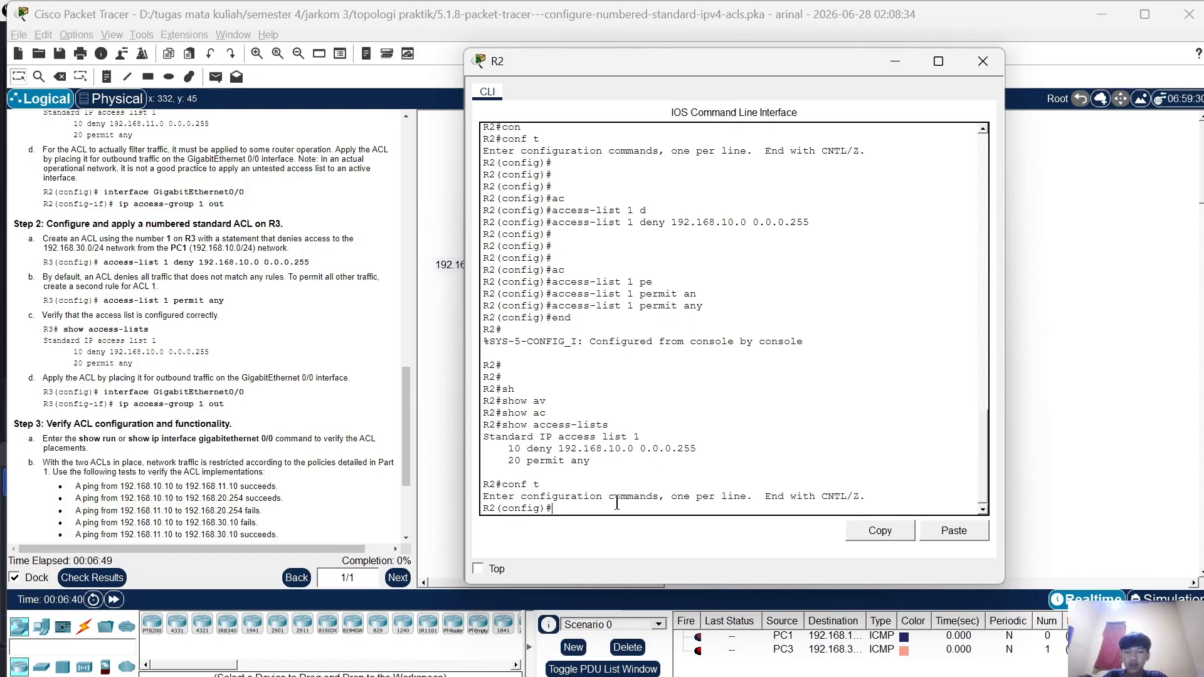
{"action": "key", "text": "Return"}
{"action": "key", "text": "Return"}
{"action": "type", "text": "in"}
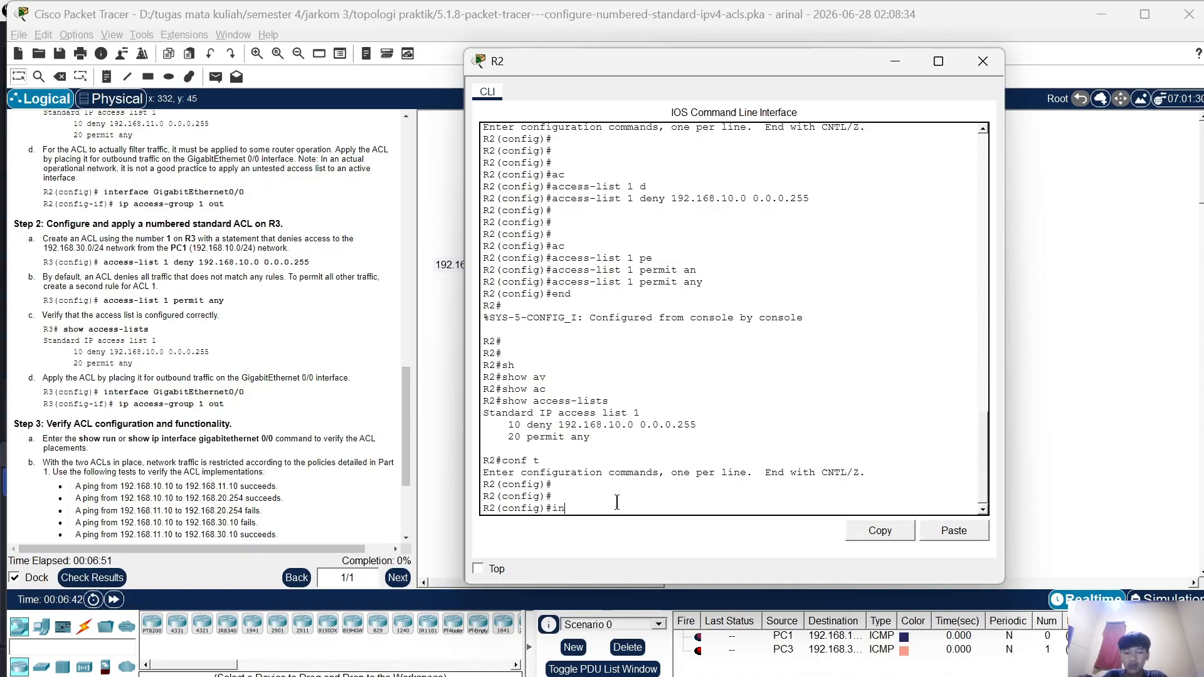
{"action": "key", "text": "Tab"}
{"action": "type", "text": "g"}
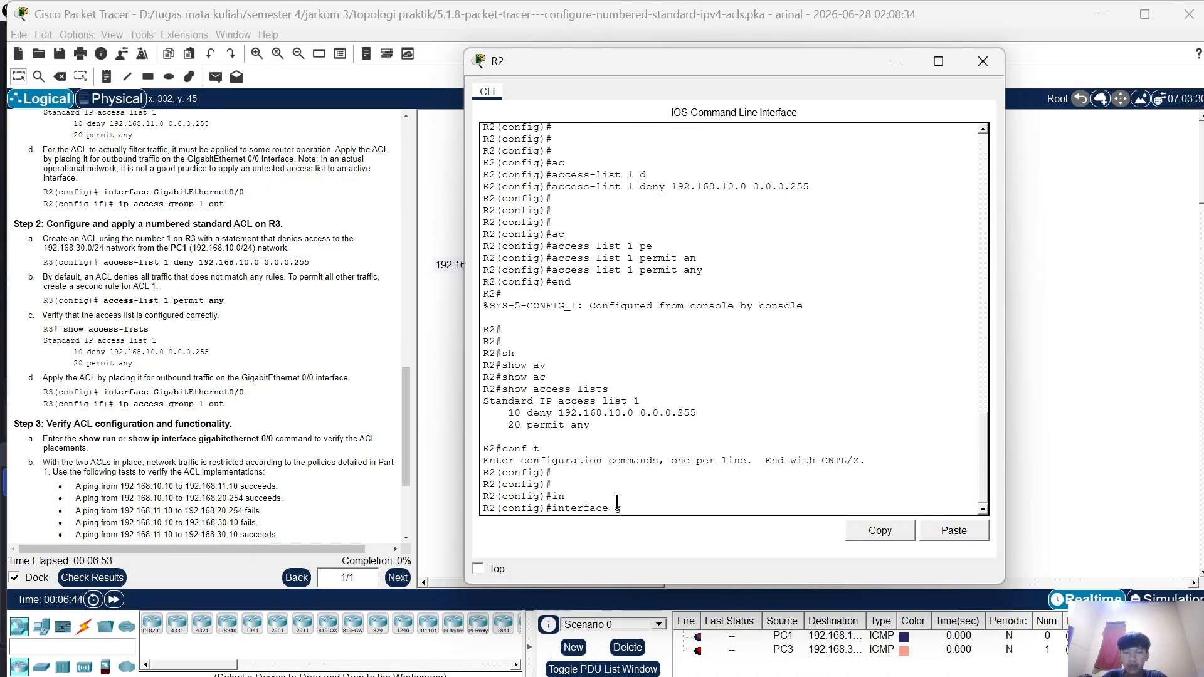
{"action": "key", "text": "Tab"}
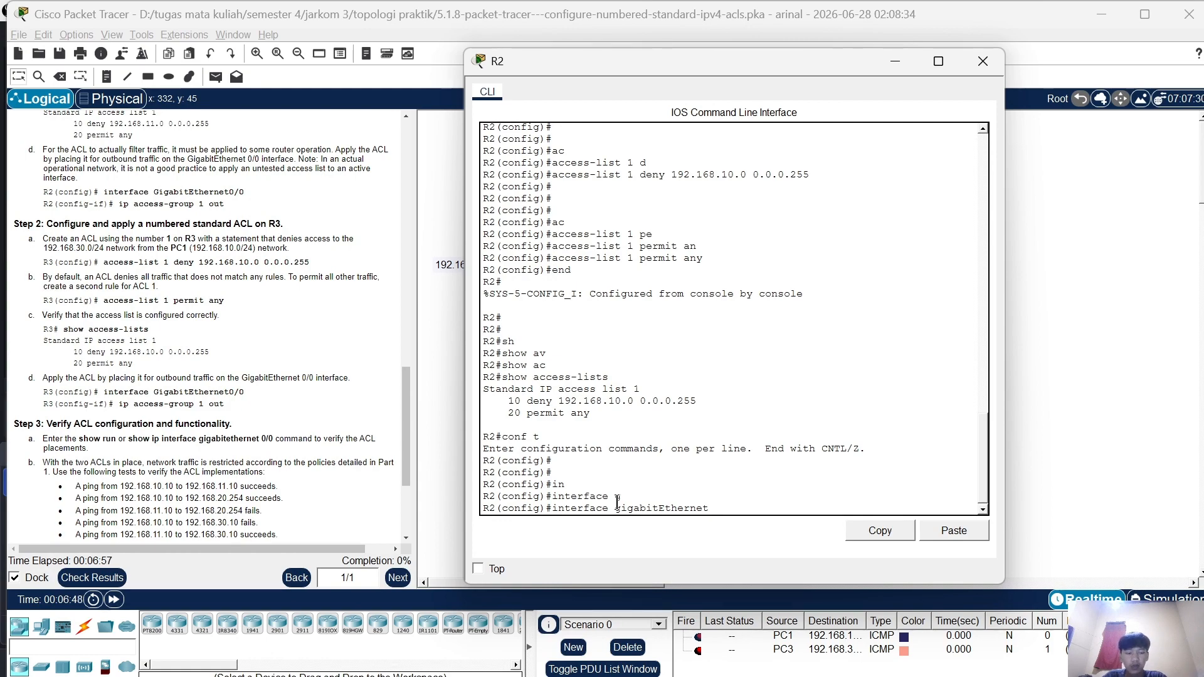
{"action": "type", "text": "0/0"}
{"action": "key", "text": "Return"}
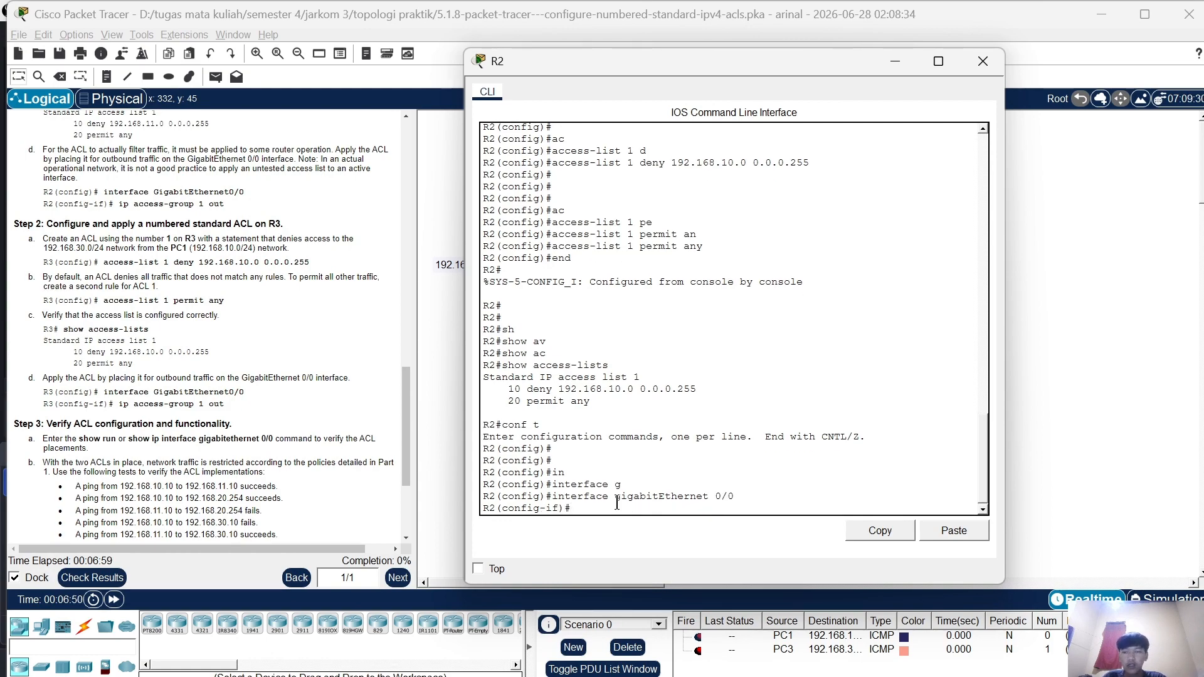
Apply ACL 1 to outbound traffic on R2's interface with ip access-group 1 out, and minimize R2's window
{"action": "type", "text": "ip "}
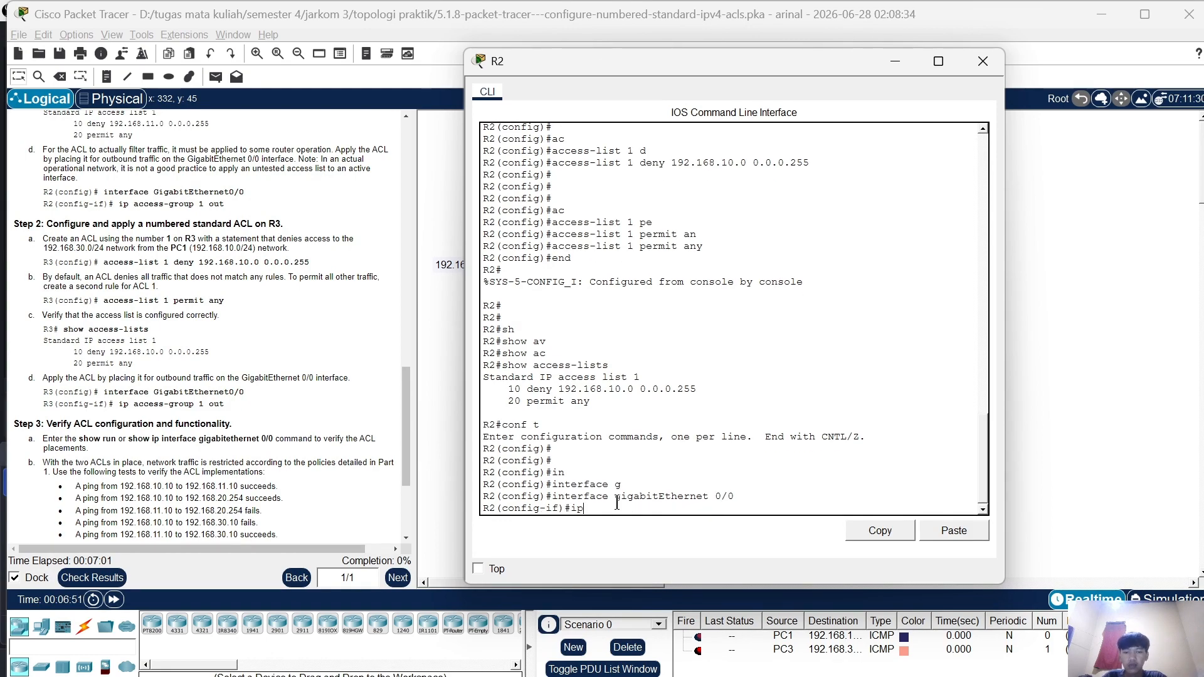
{"action": "type", "text": "a"}
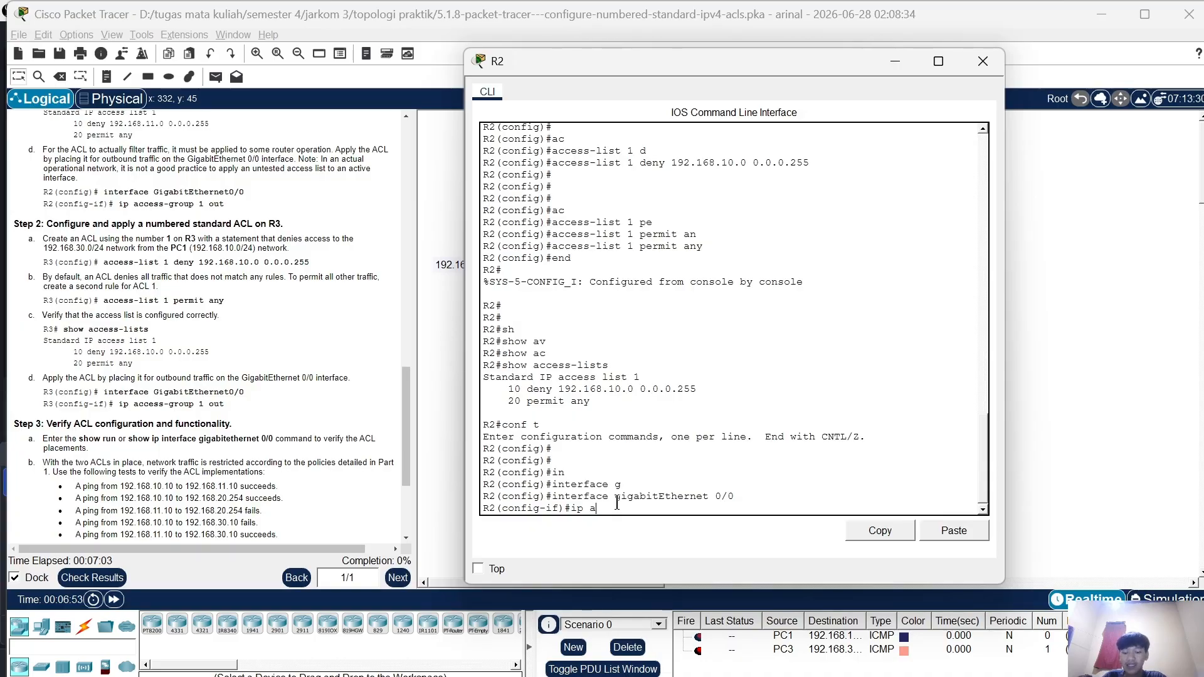
{"action": "type", "text": "c"}
{"action": "key", "text": "Tab"}
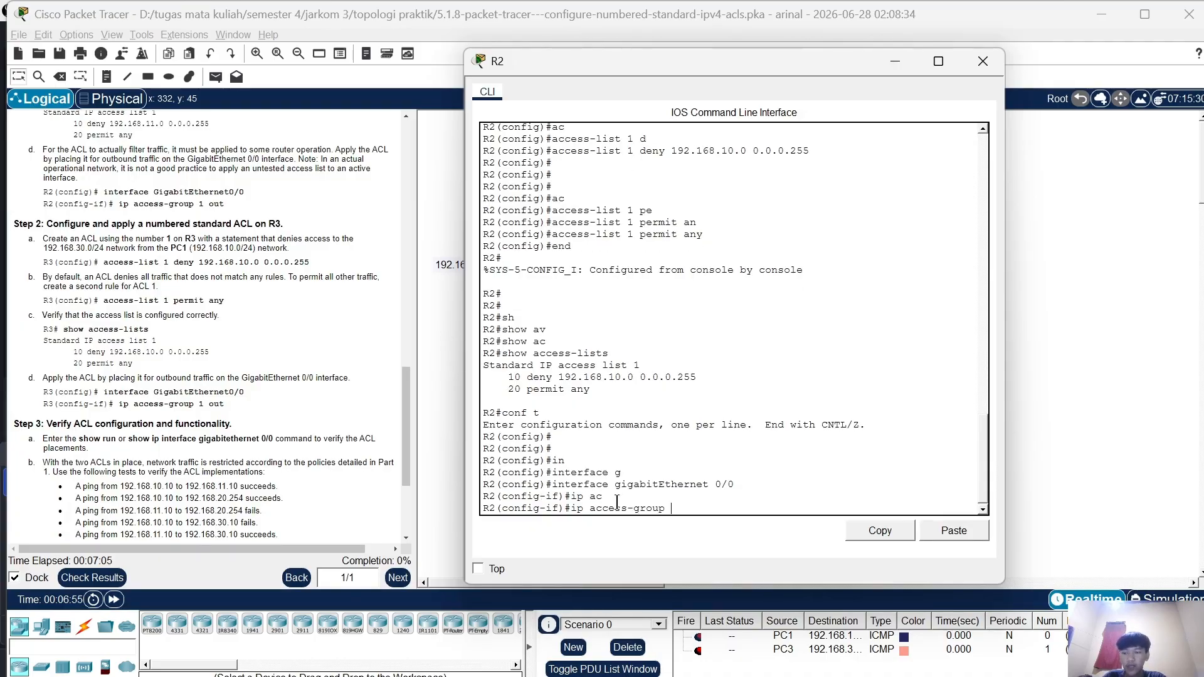
{"action": "type", "text": "1 o"}
{"action": "key", "text": "Tab"}
{"action": "key", "text": "Return"}
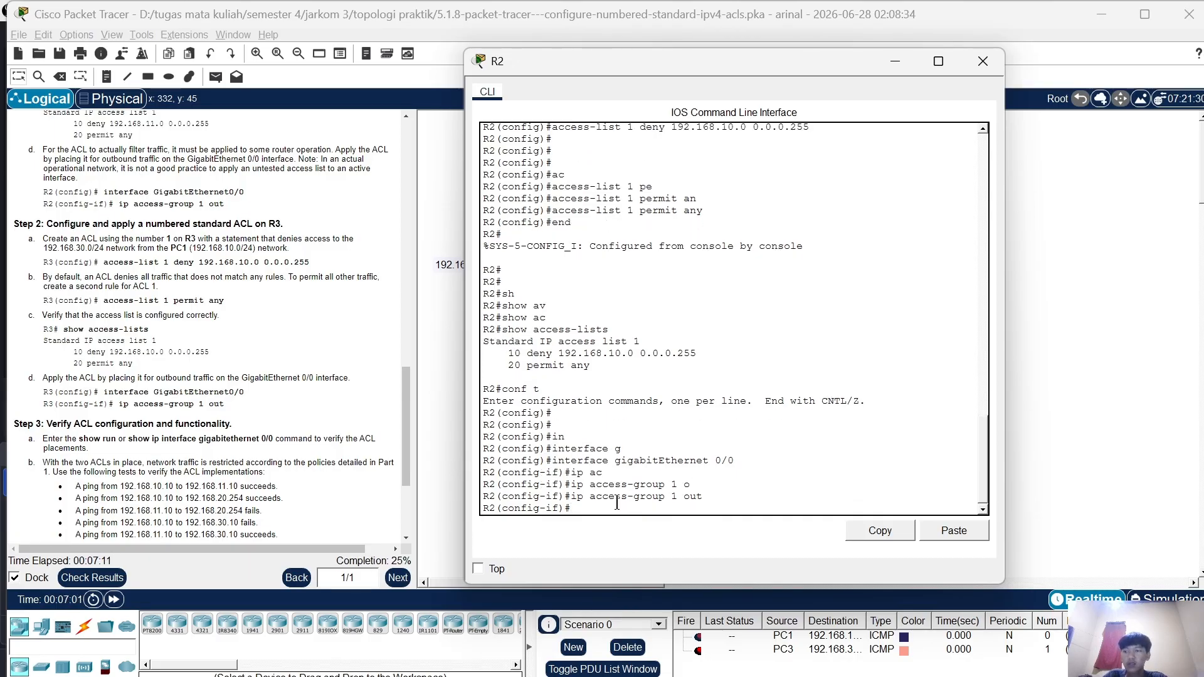
{"action": "left_click_drag", "start_coordinate": [617, 503], "coordinate": [693, 370]}
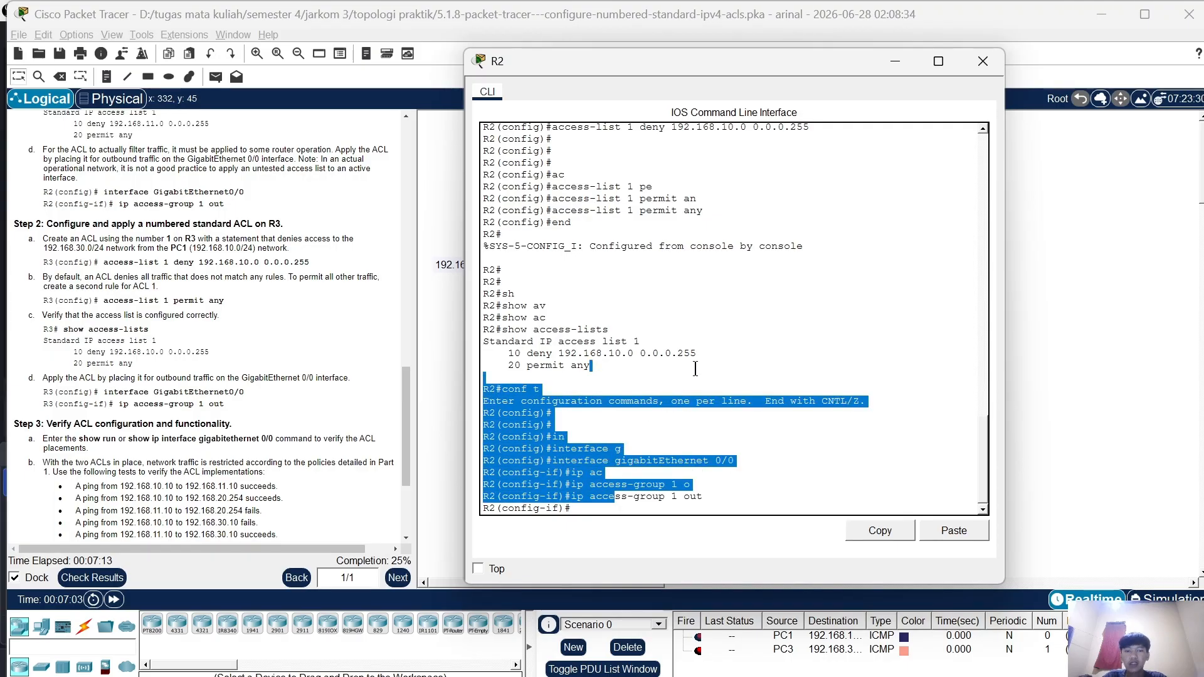
{"action": "left_click", "coordinate": [903, 67]}
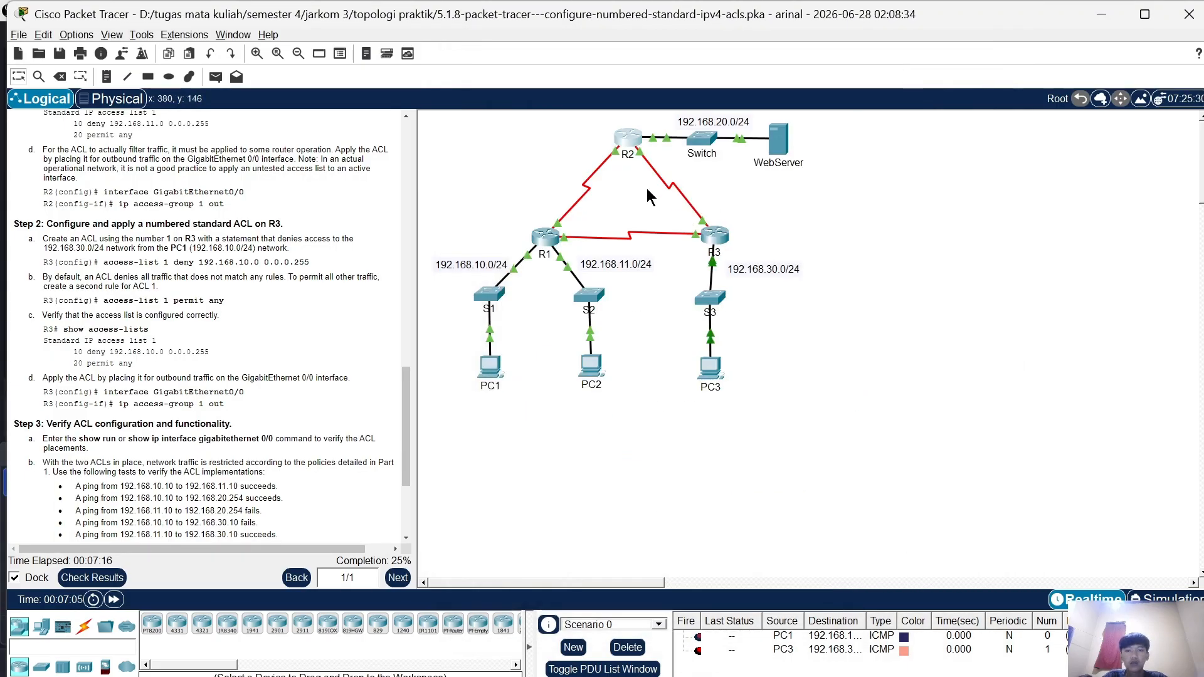
Open router R3's command line, enable privileged mode and enter global configuration mode with conf t
{"action": "left_click", "coordinate": [718, 240]}
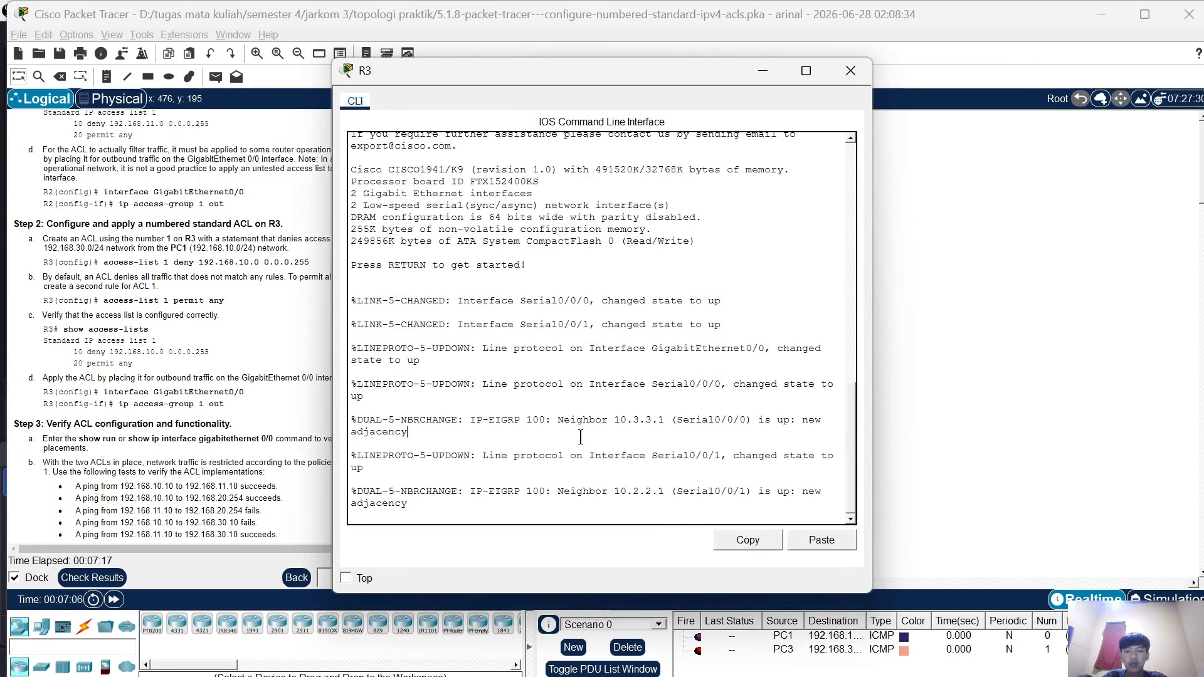
{"action": "key", "text": "Return"}
{"action": "key", "text": "Return"}
{"action": "key", "text": "Return"}
{"action": "type", "text": "en"}
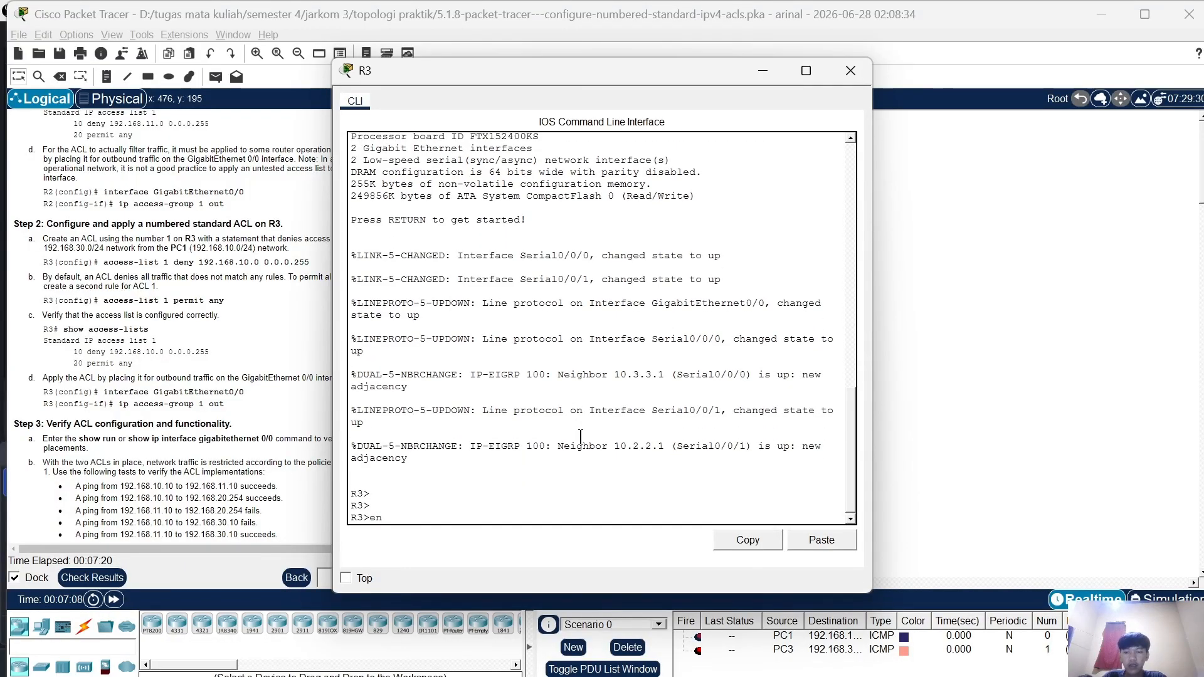
{"action": "key", "text": "Tab"}
{"action": "key", "text": "Return"}
{"action": "type", "text": "conf t"}
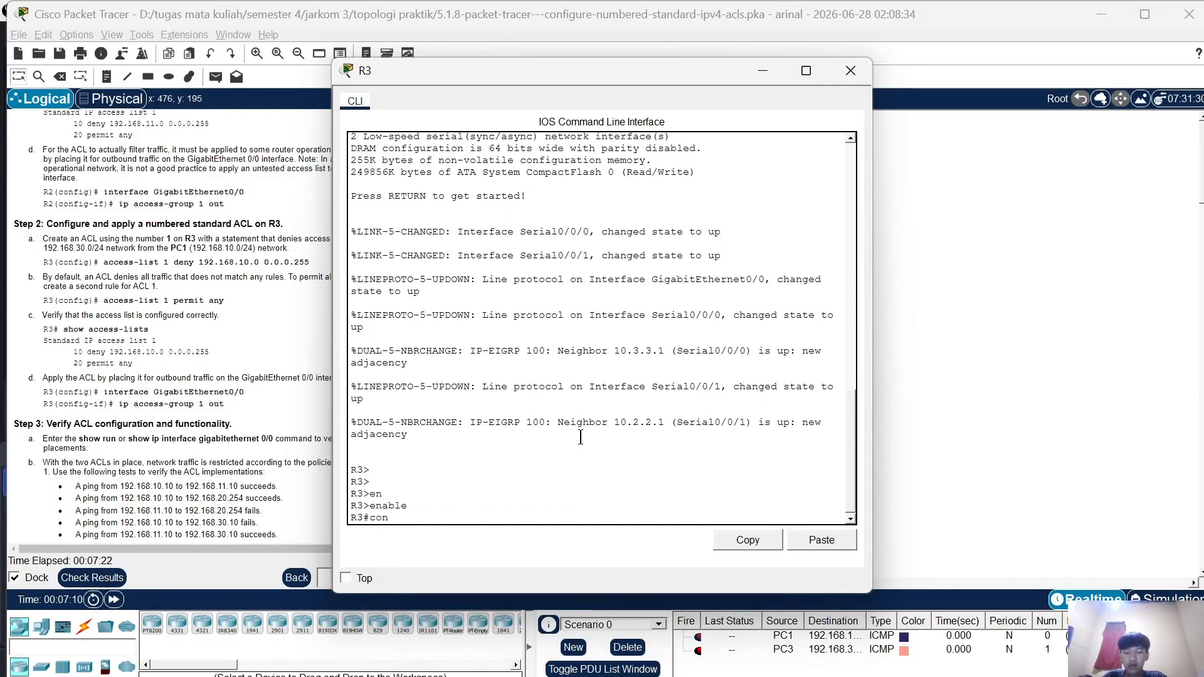
{"action": "key", "text": "Return"}
{"action": "key", "text": "Return"}
Create standard access list 1 on R3 with the rule access-list 1 deny 192.168.10.0 0.0.0.255
{"action": "type", "text": "a"}
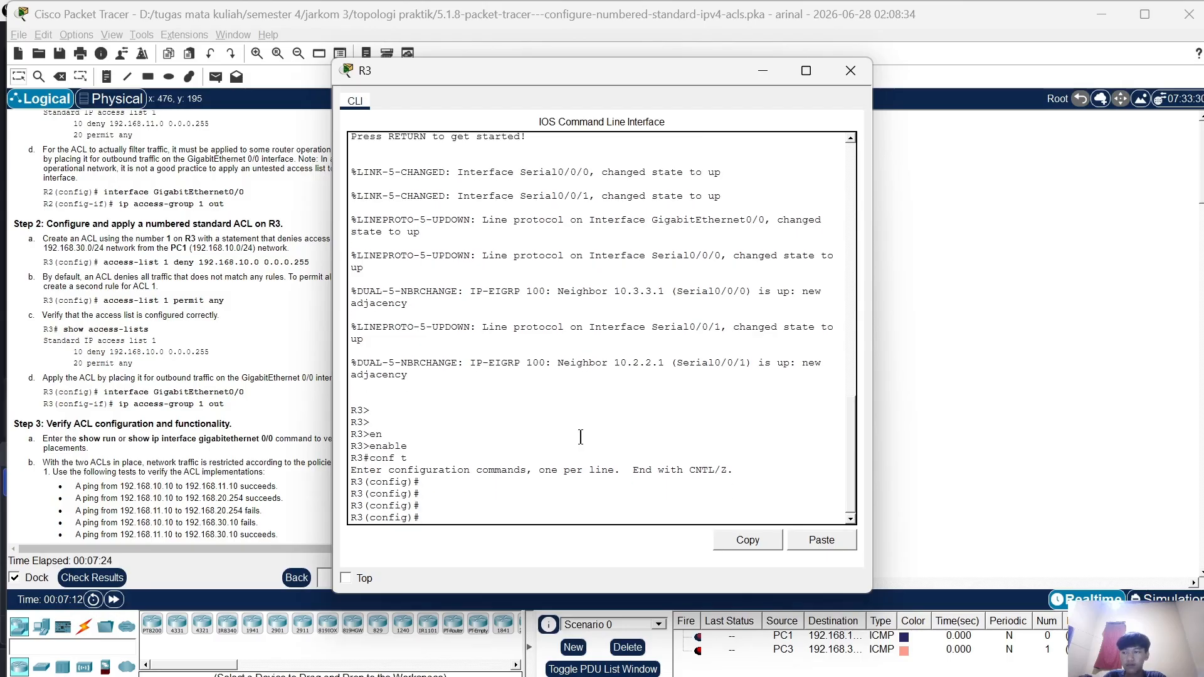
{"action": "type", "text": "c"}
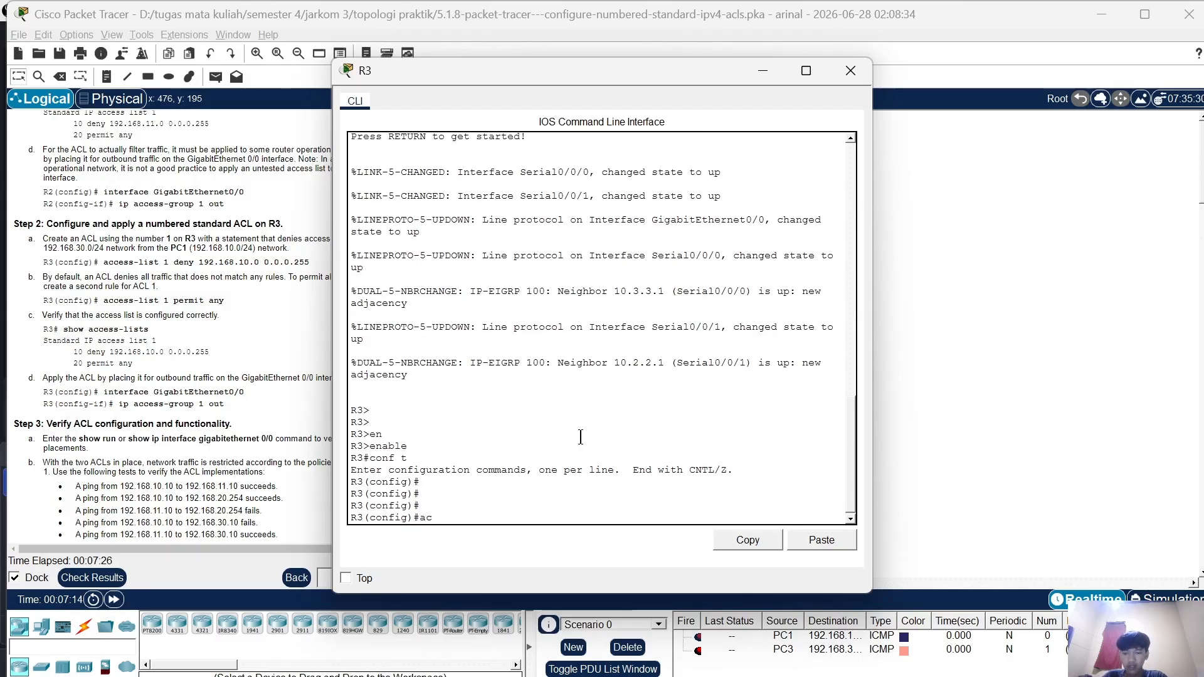
{"action": "key", "text": "Tab"}
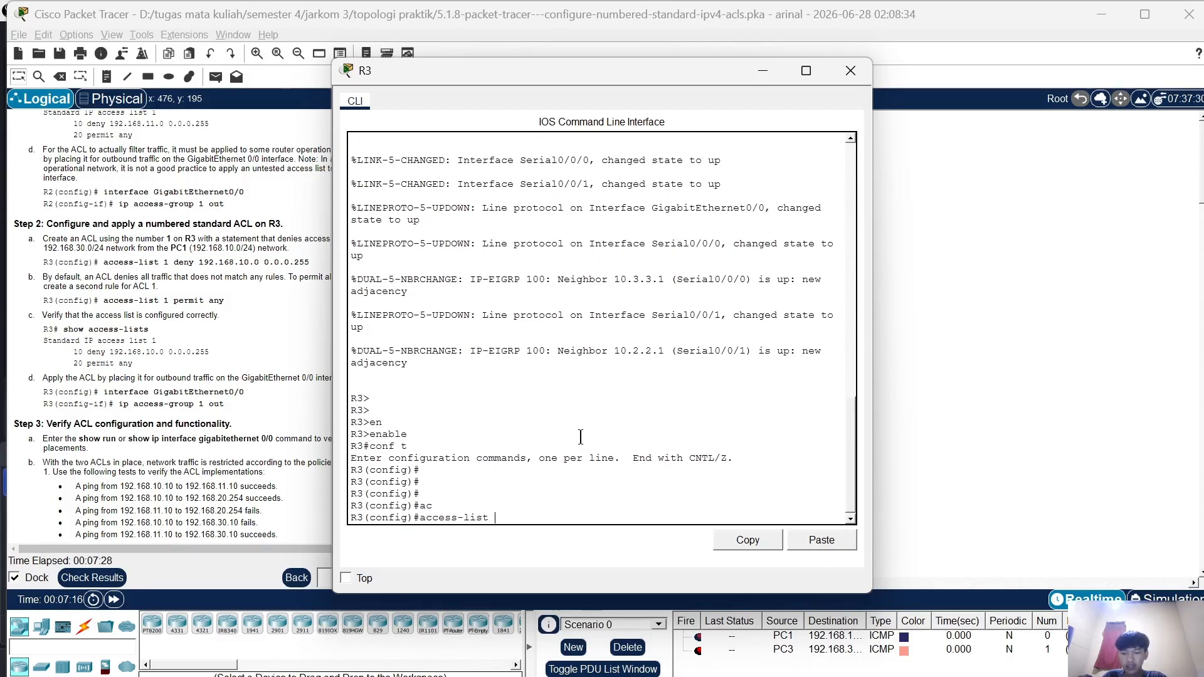
{"action": "type", "text": "1 d"}
{"action": "key", "text": "Tab"}
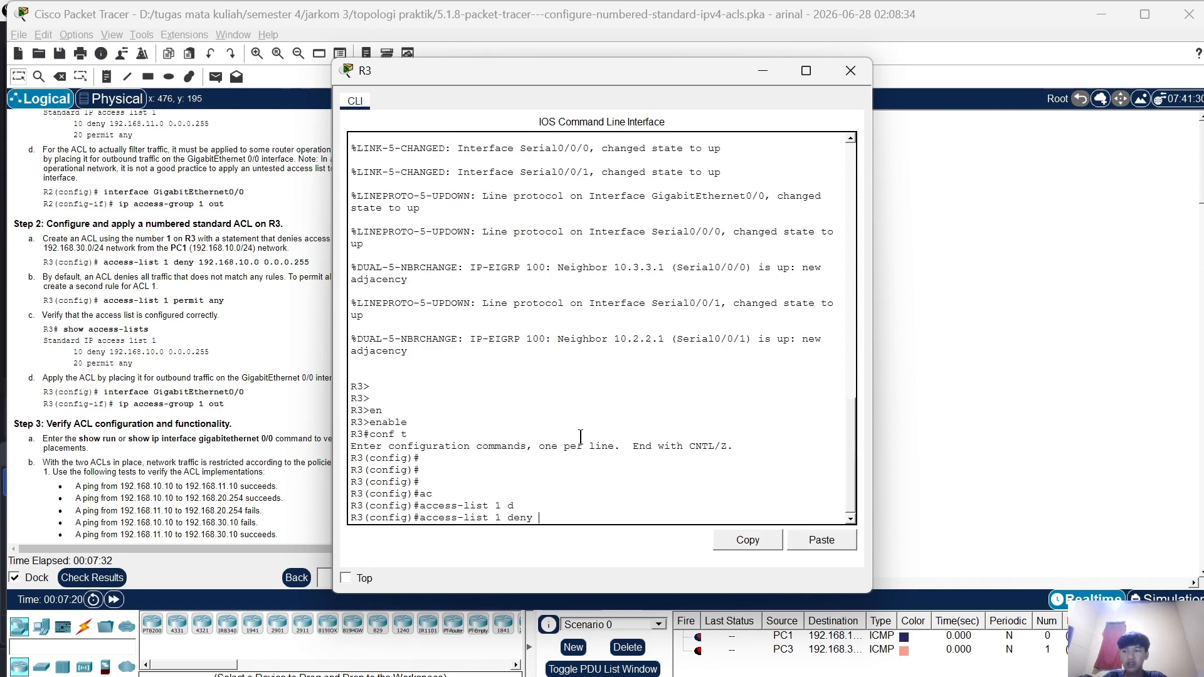
{"action": "type", "text": "192.16"}
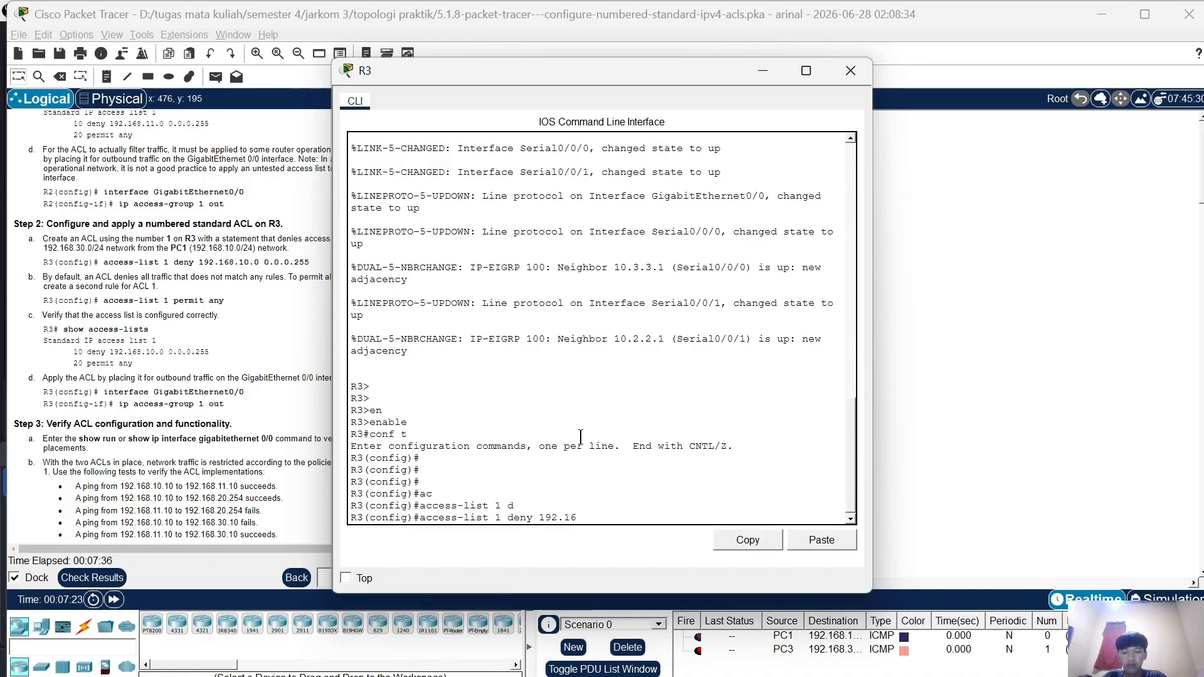
{"action": "type", "text": "8.10.0 0.0.0.1"}
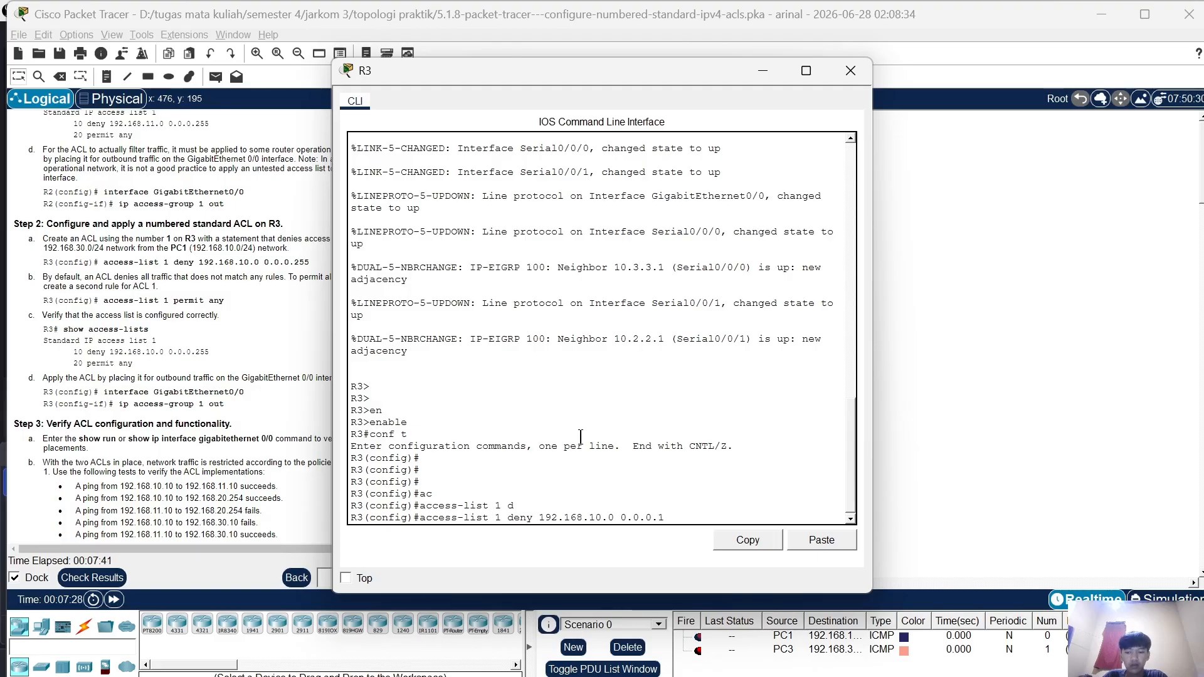
{"action": "key", "text": "BackSpace"}
{"action": "type", "text": "255"}
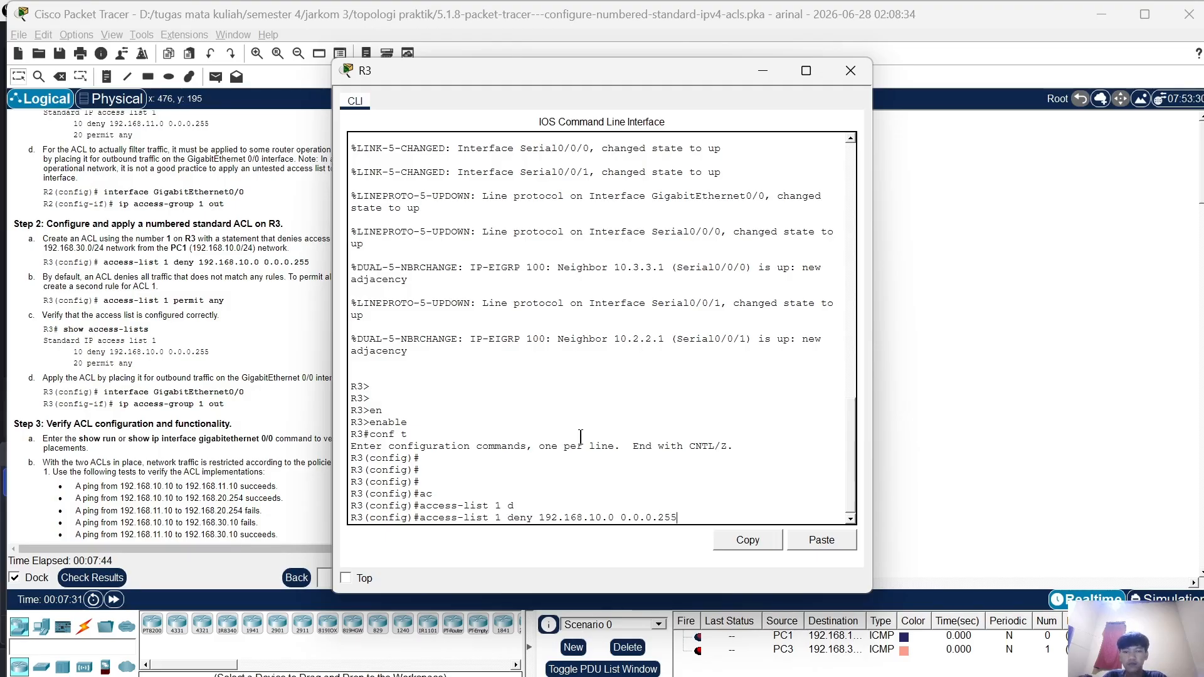
{"action": "key", "text": "Return"}
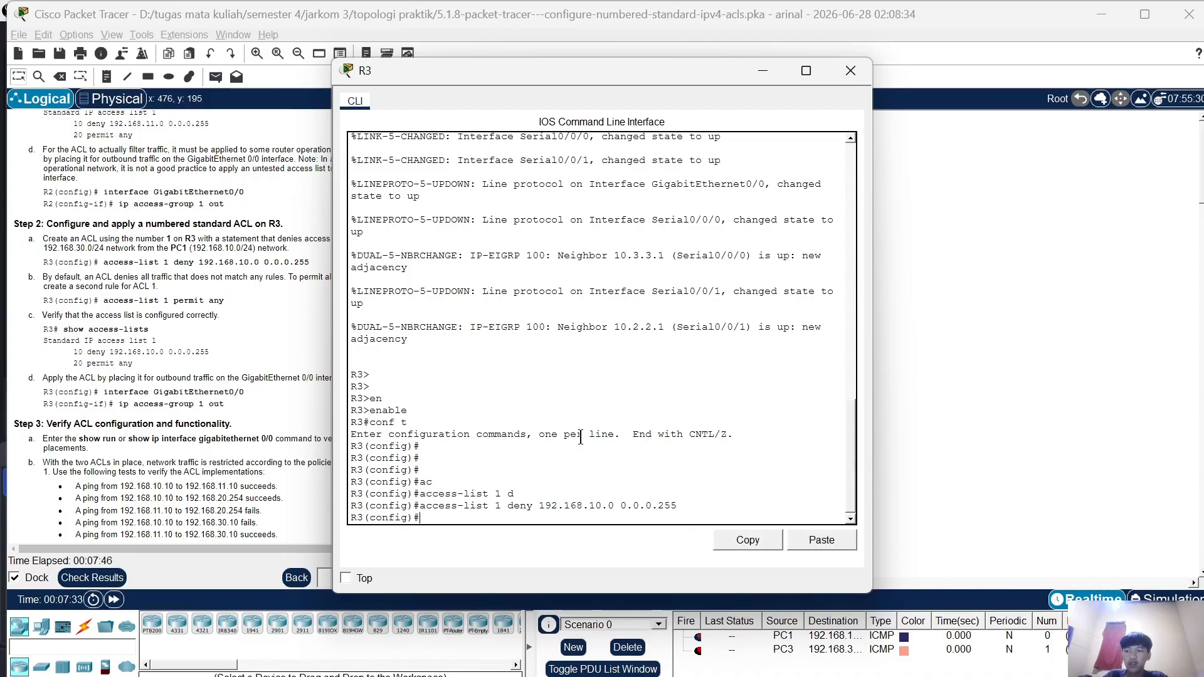
Add the rule access-list 1 permit any on R3 to allow all other traffic
{"action": "type", "text": "a"}
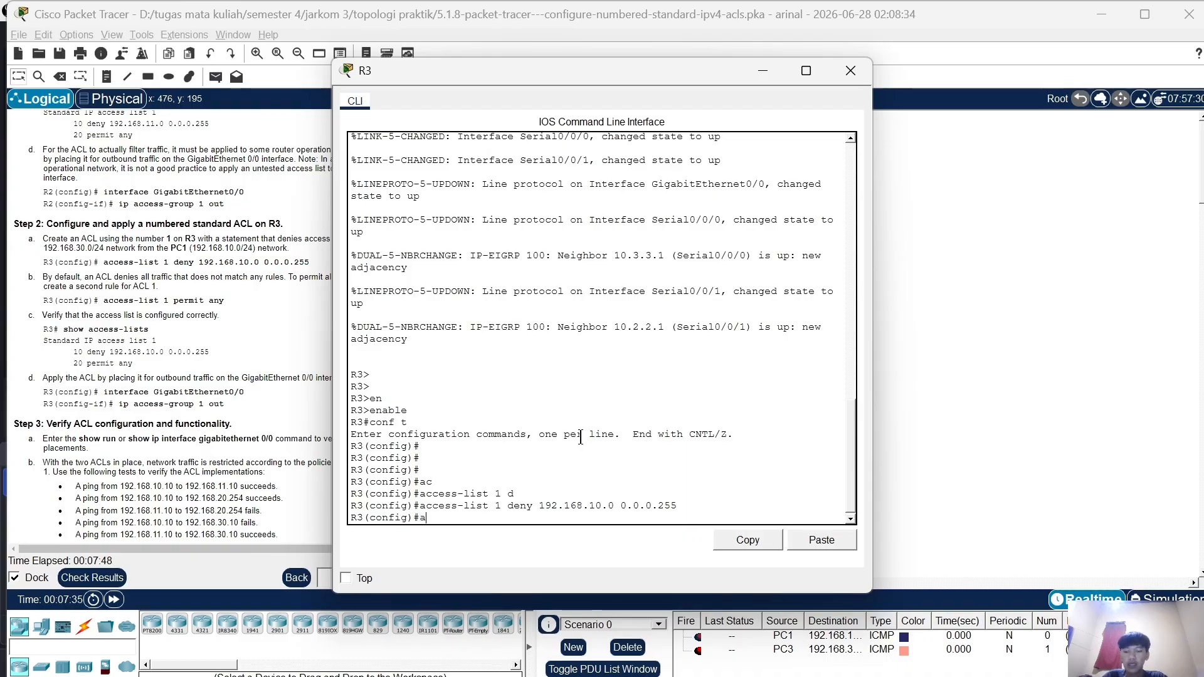
{"action": "type", "text": "c"}
{"action": "key", "text": "Tab"}
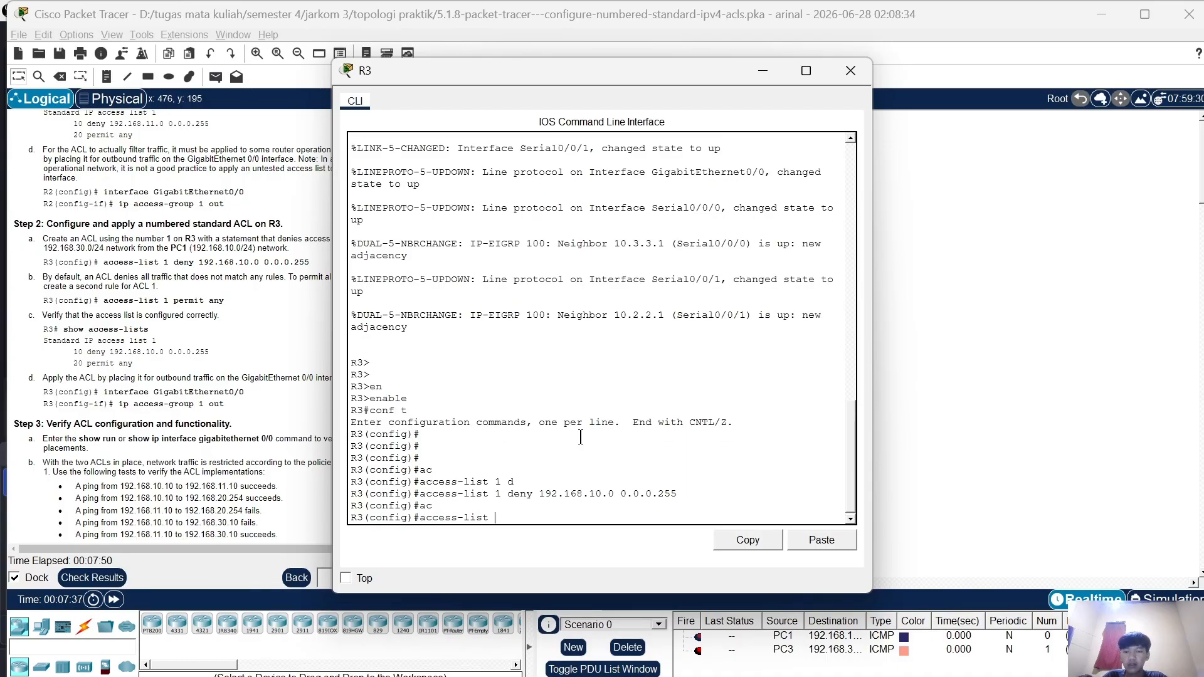
{"action": "type", "text": "1 pe"}
{"action": "key", "text": "Tab"}
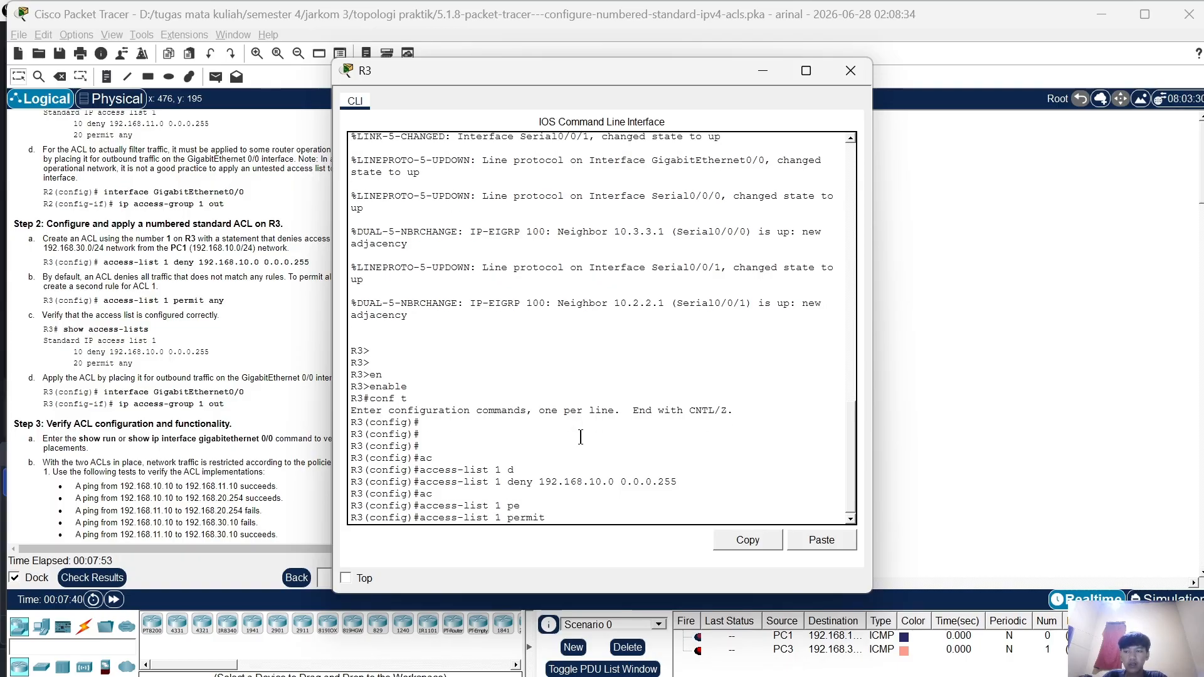
{"action": "type", "text": "a"}
{"action": "key", "text": "Tab"}
{"action": "key", "text": "Return"}
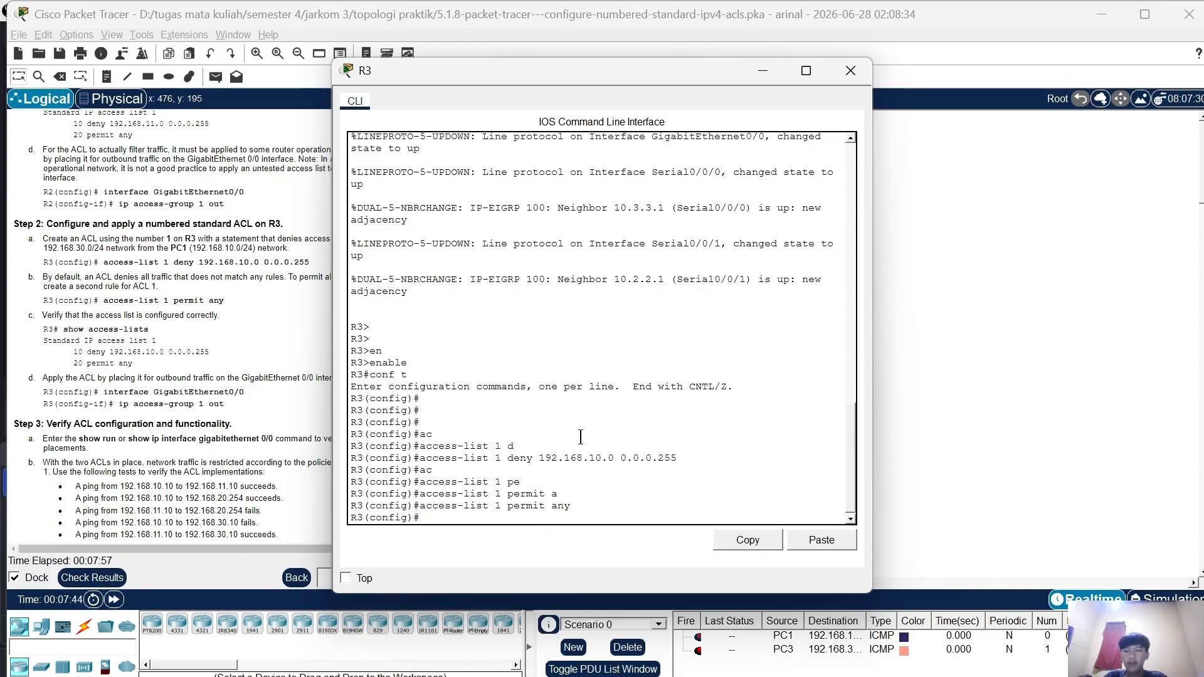
Exit configuration mode on R3 with end and check the configured rules with show access-lists
{"action": "type", "text": "end"}
{"action": "key", "text": "Return"}
{"action": "key", "text": "Return"}
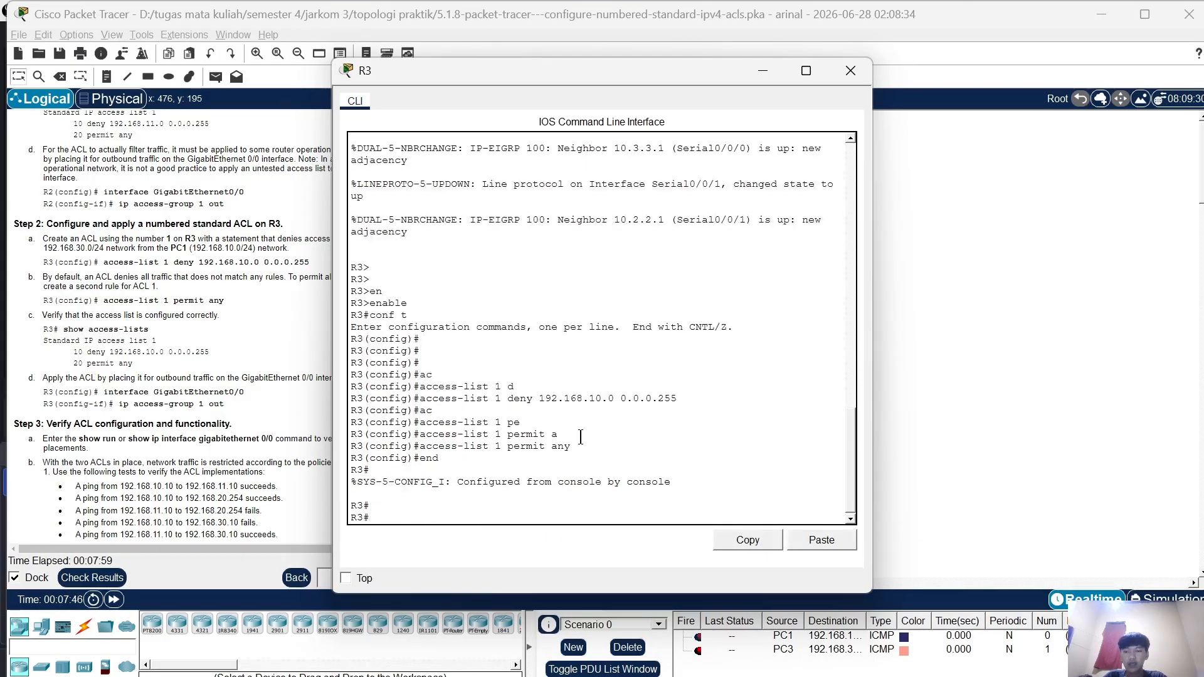
{"action": "type", "text": "sh"}
{"action": "key", "text": "Tab"}
{"action": "type", "text": "a"}
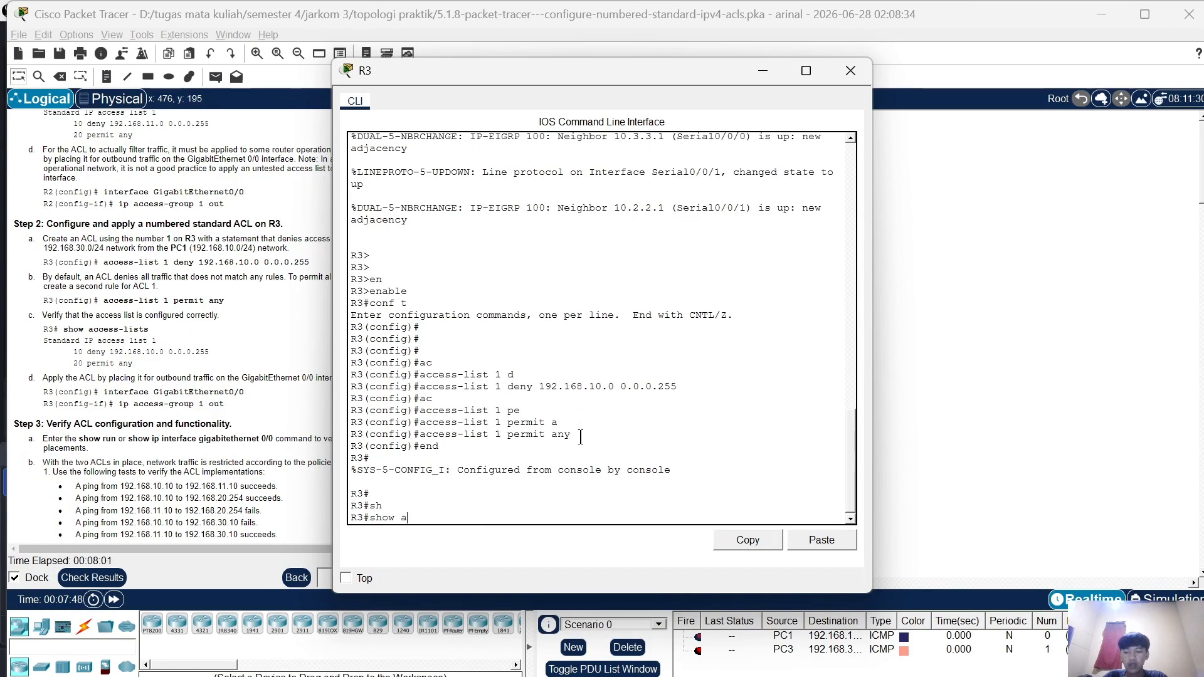
{"action": "key", "text": "Tab"}
{"action": "type", "text": "c"}
{"action": "key", "text": "Tab"}
{"action": "key", "text": "Return"}
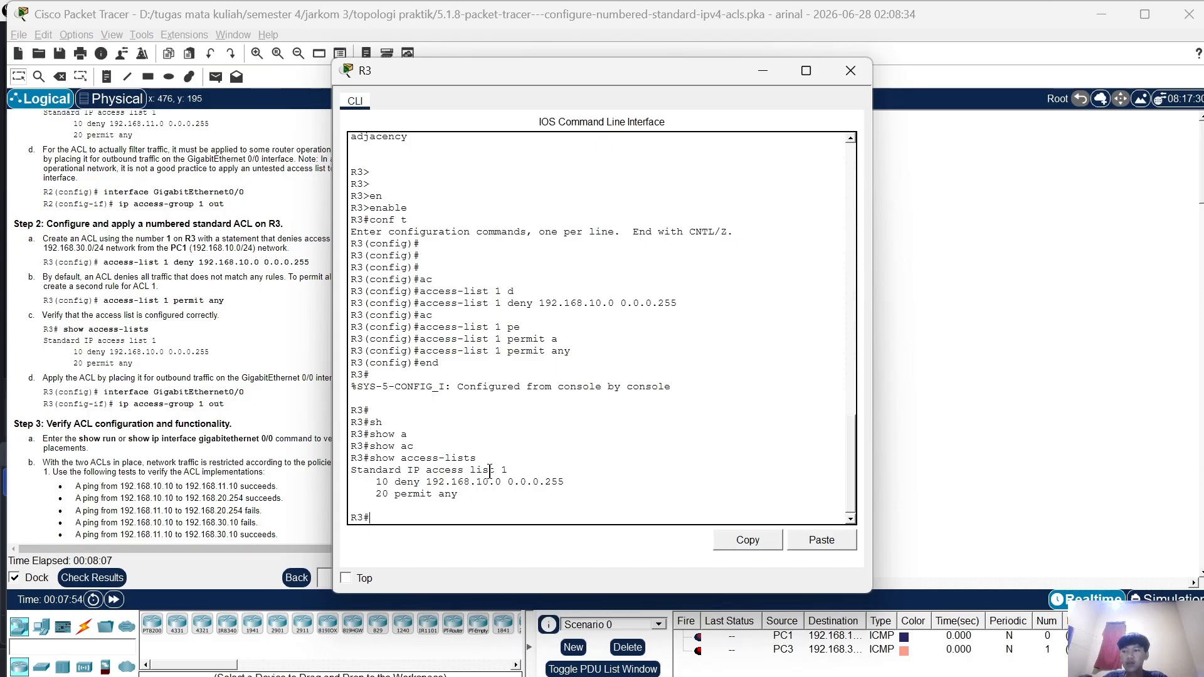
Enter global configuration mode on R3 with conf t and select interface g0/0 for configuration
{"action": "type", "text": "con"}
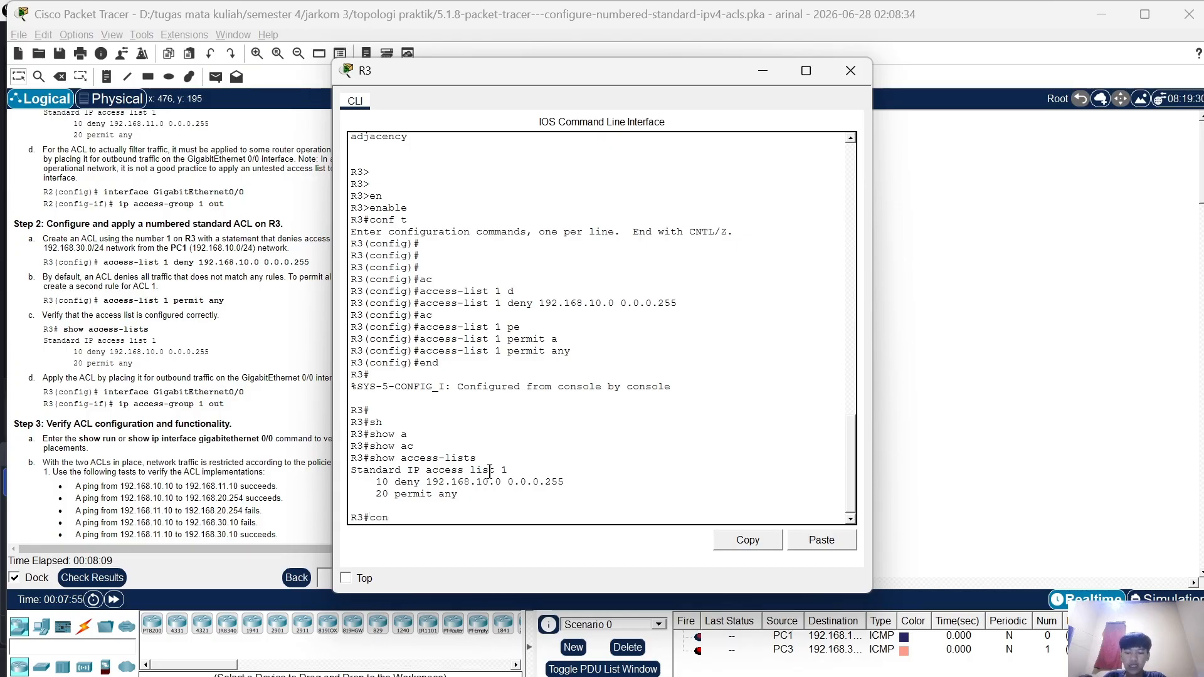
{"action": "type", "text": "f "}
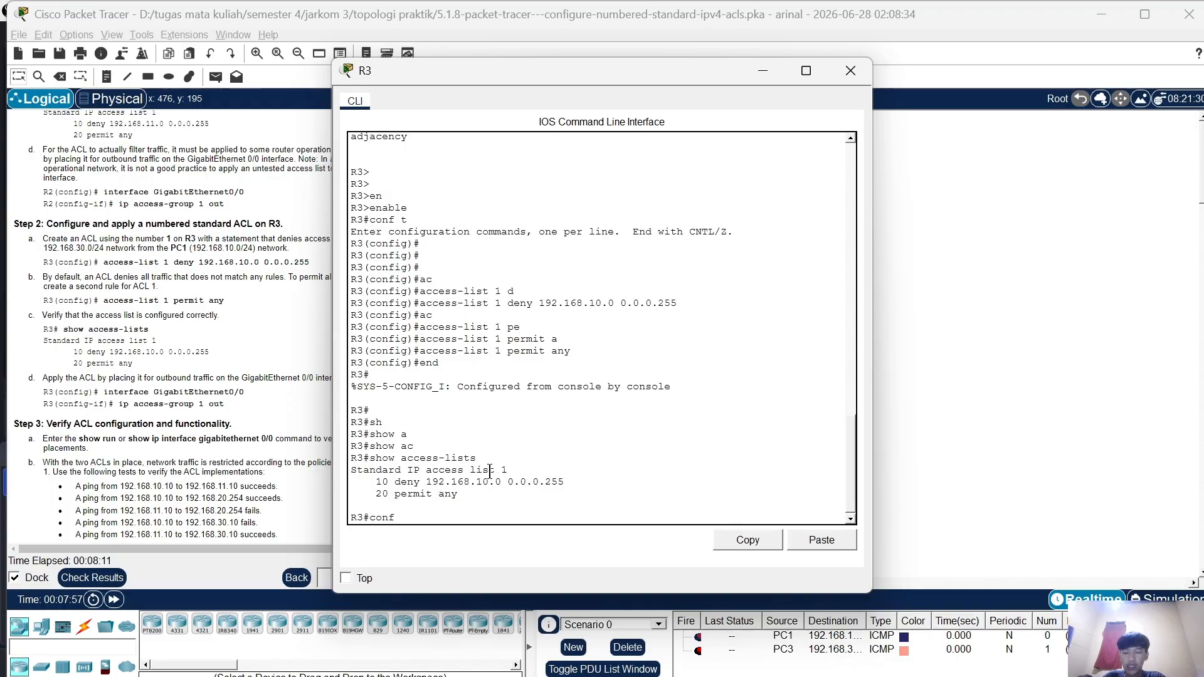
{"action": "type", "text": "t"}
{"action": "key", "text": "Return"}
{"action": "key", "text": "Return"}
{"action": "key", "text": "Return"}
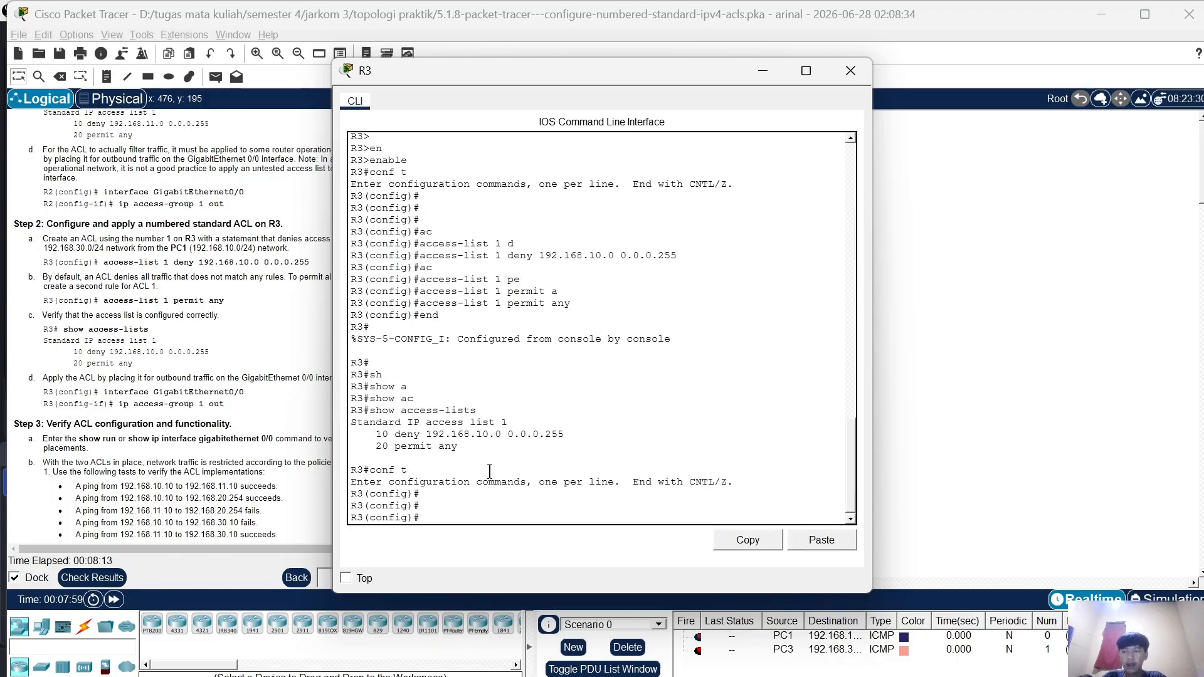
{"action": "type", "text": "in"}
{"action": "key", "text": "Tab"}
{"action": "type", "text": "g0"}
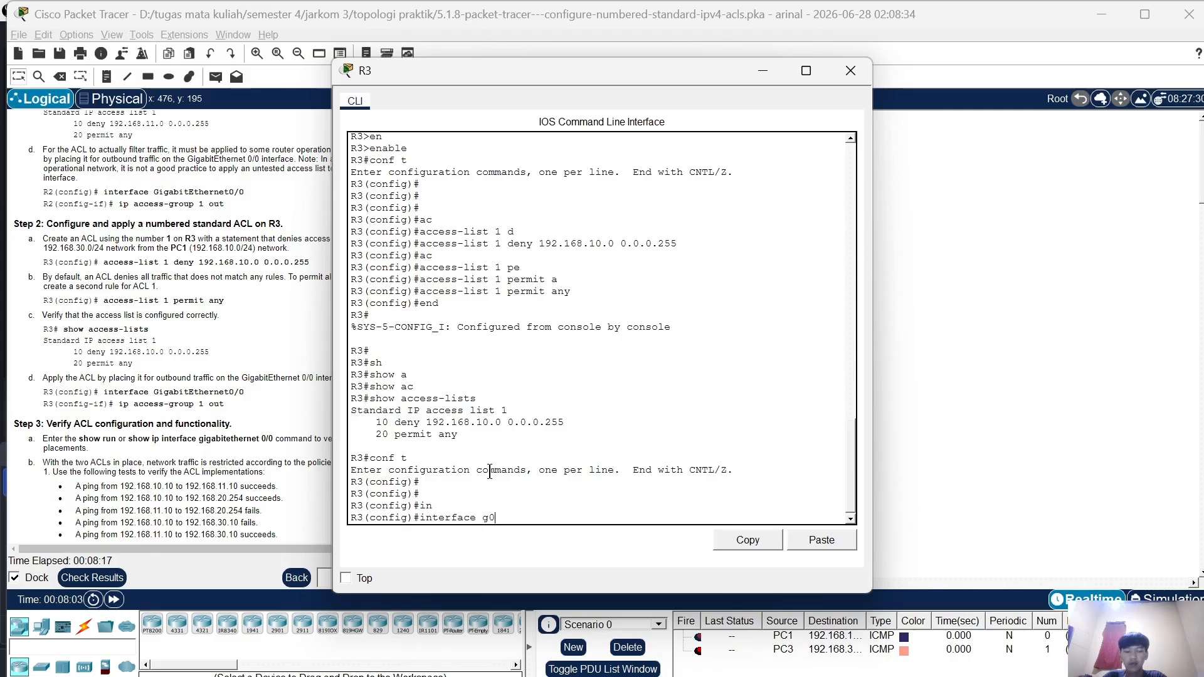
{"action": "type", "text": "/0"}
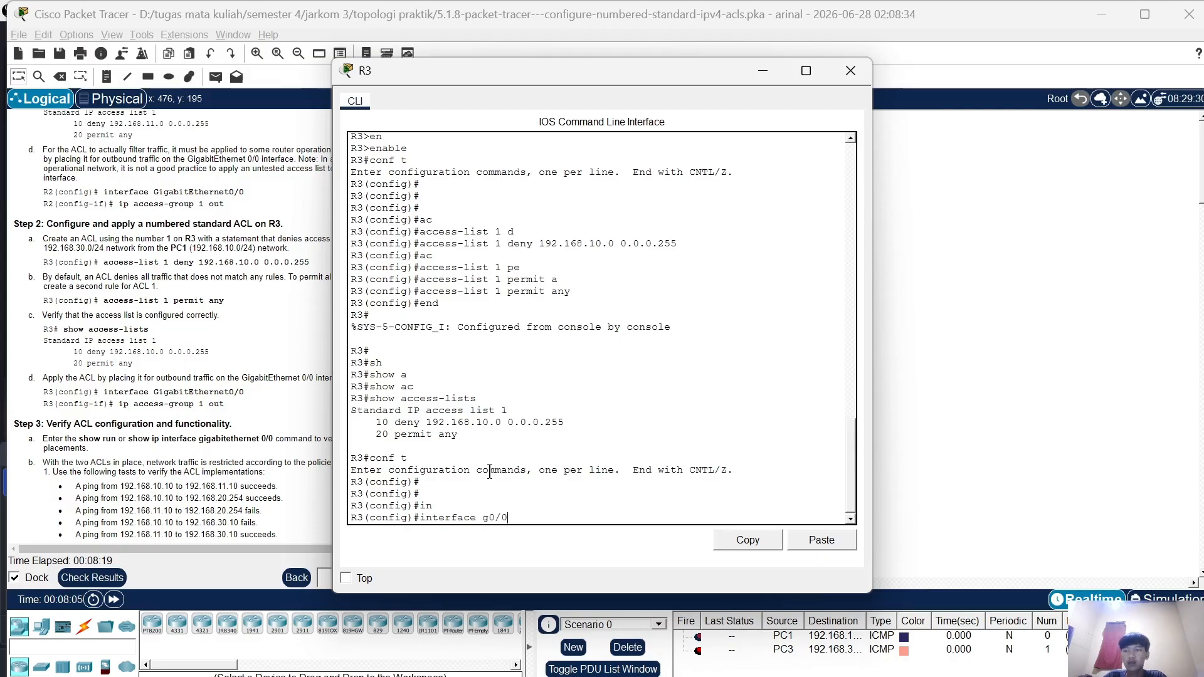
{"action": "key", "text": "Return"}
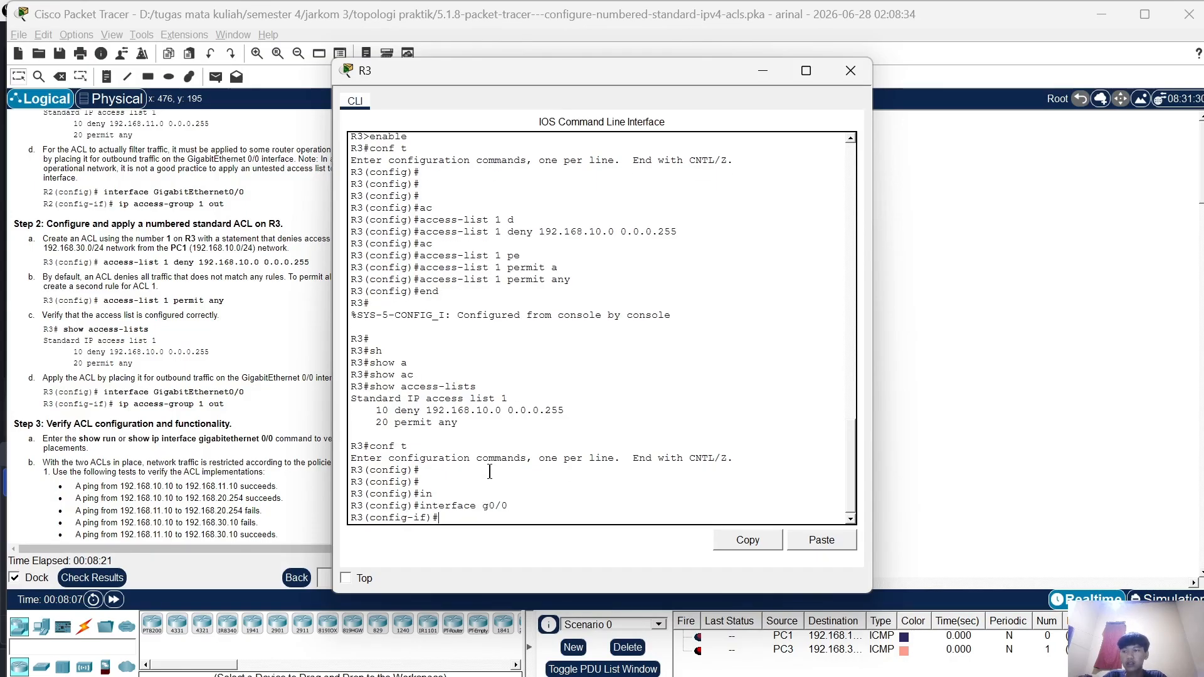
Apply access list 1 to outbound traffic on R3's g0/0 interface with ip access-group 1 out
{"action": "type", "text": "ip"}
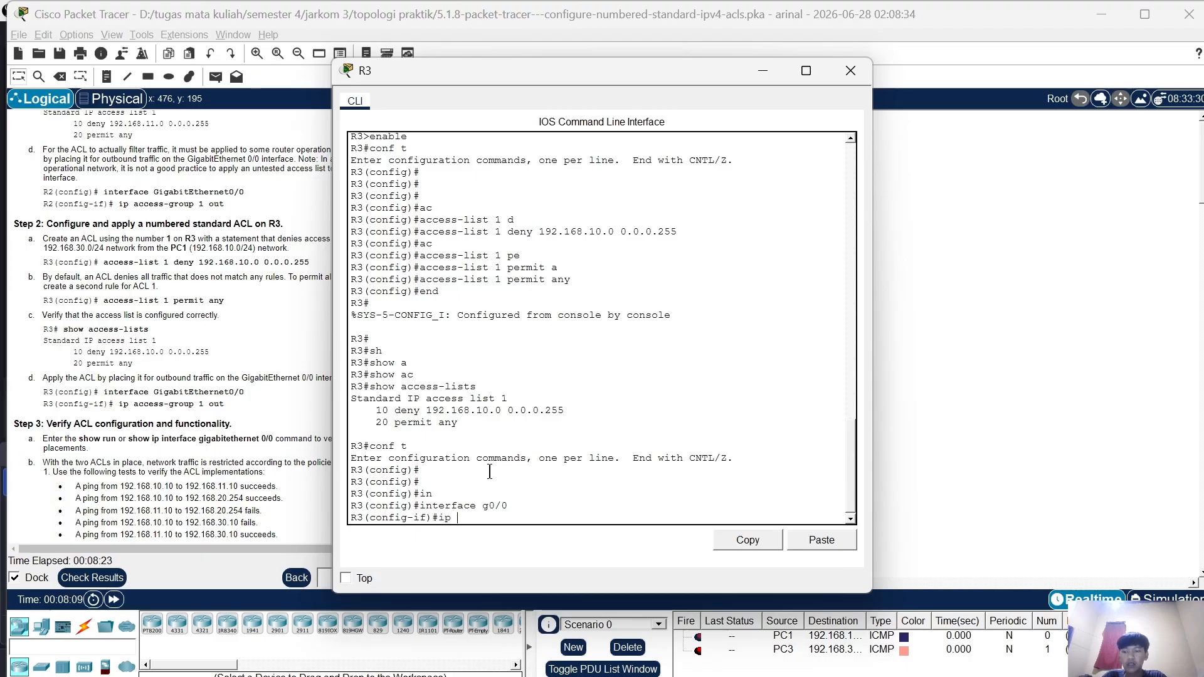
{"action": "type", "text": " ac"}
{"action": "key", "text": "Tab"}
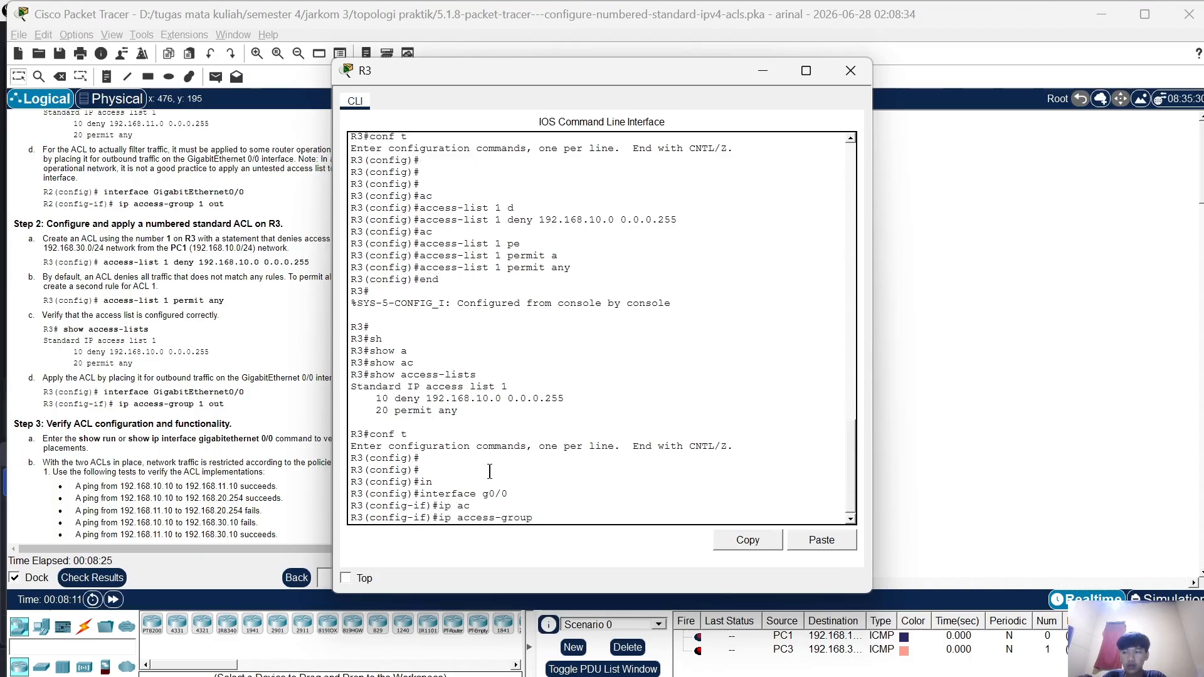
{"action": "type", "text": "1"}
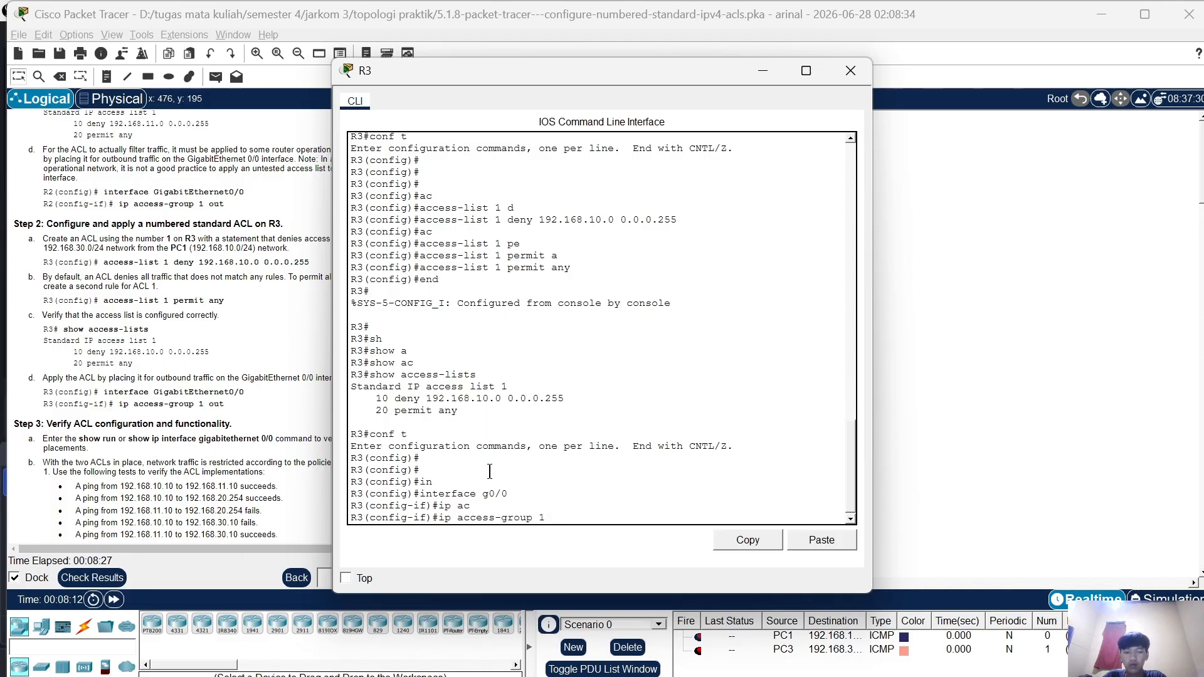
{"action": "type", "text": " o"}
{"action": "key", "text": "Tab"}
{"action": "key", "text": "Return"}
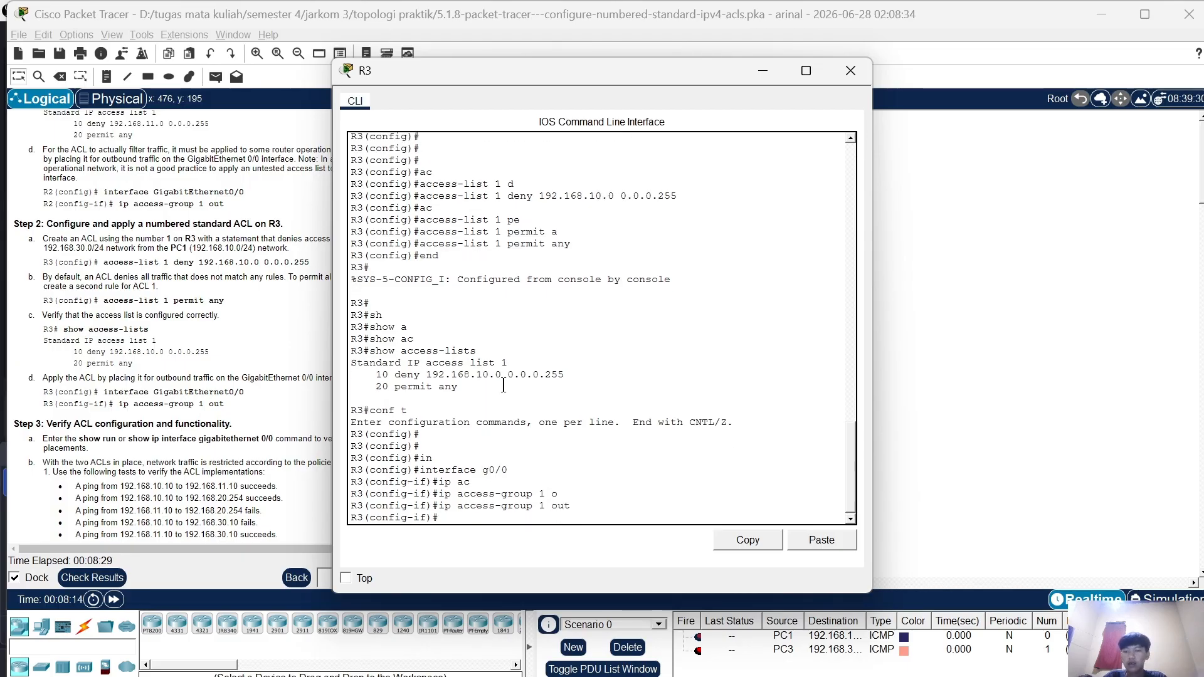
Review the Step 3 verification instructions and check the activity results for each assessment item, then return to the topology
{"action": "left_click_drag", "start_coordinate": [636, 73], "coordinate": [740, 82]}
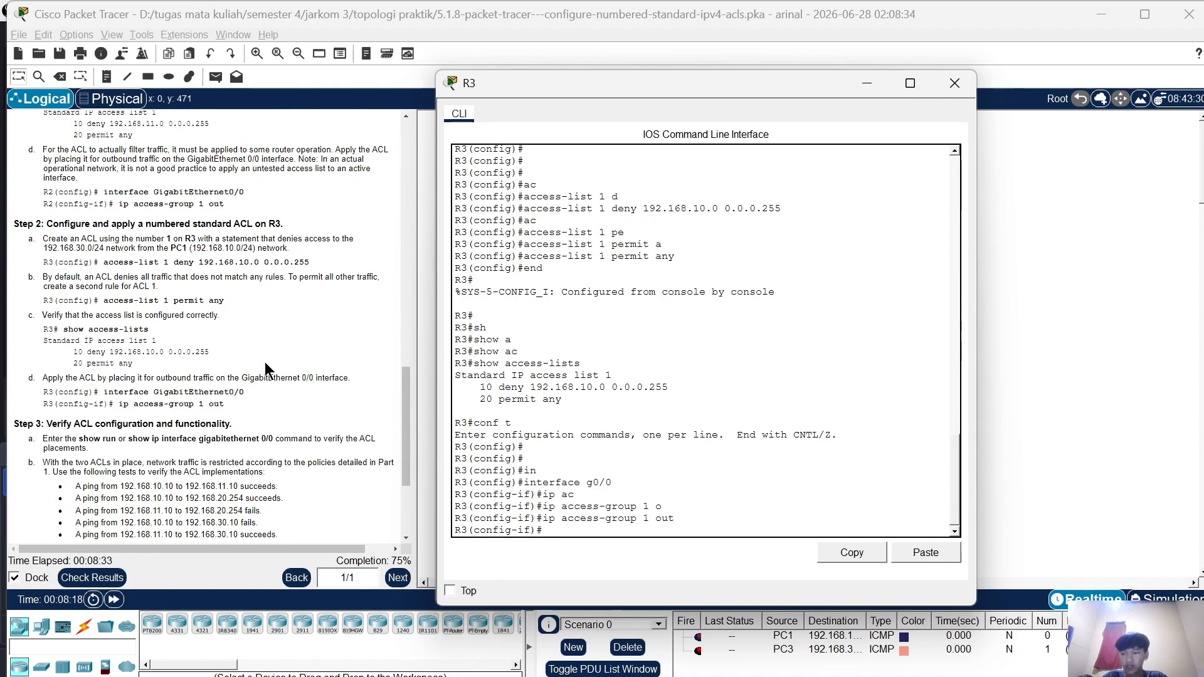
{"action": "scroll", "coordinate": [265, 362], "scroll_direction": "down", "scroll_amount": 5}
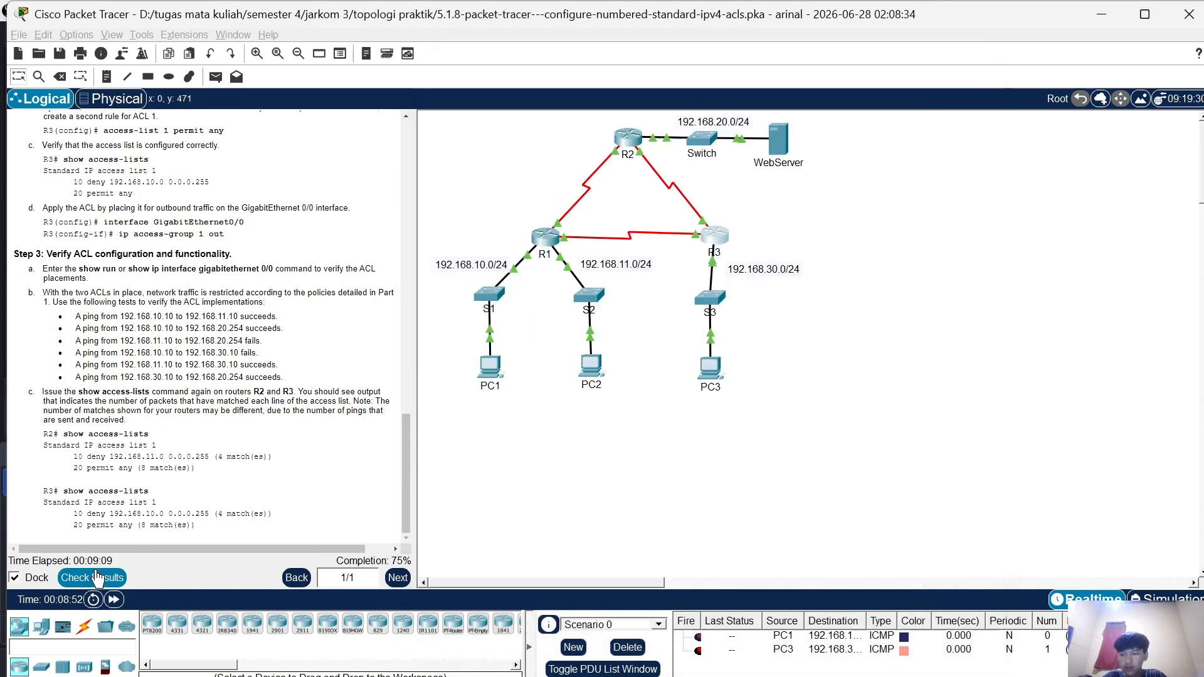
{"action": "left_click", "coordinate": [76, 586]}
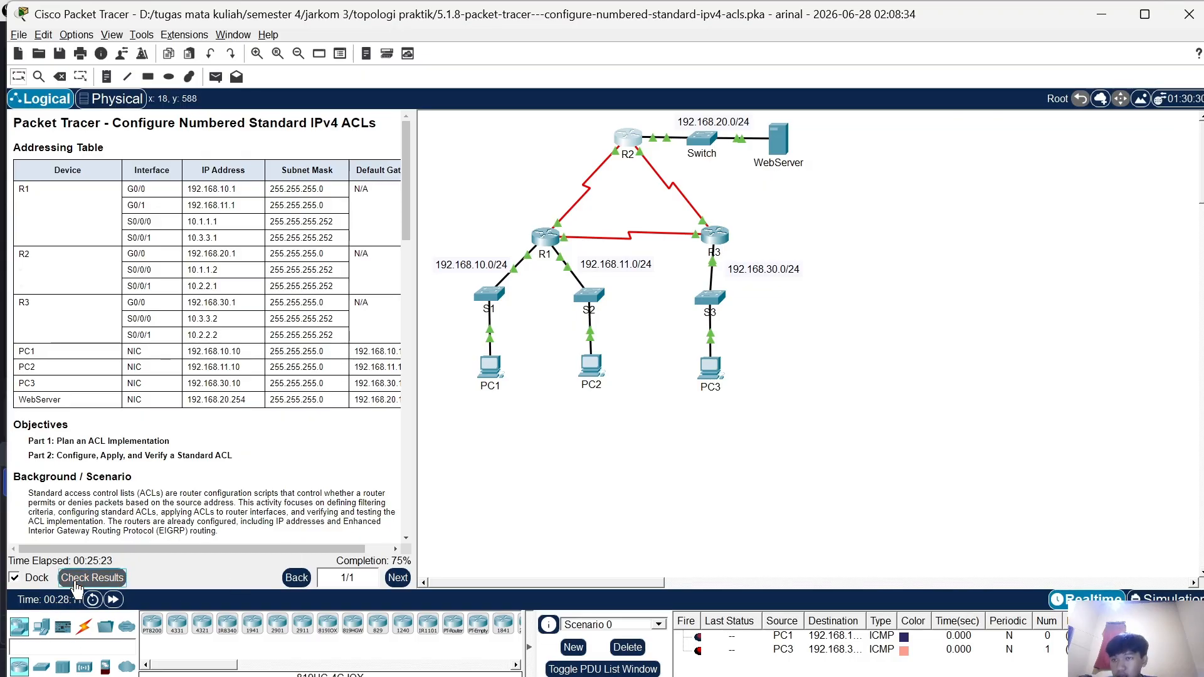
{"action": "left_click", "coordinate": [140, 111]}
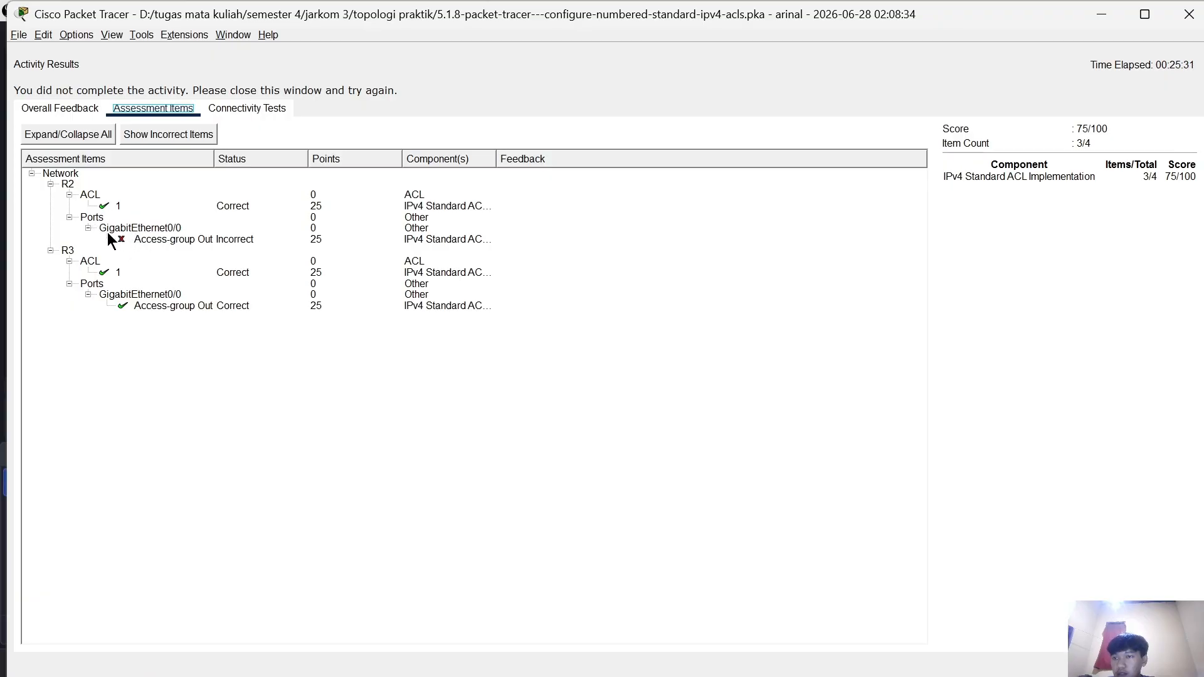
{"action": "left_click", "coordinate": [1164, 663]}
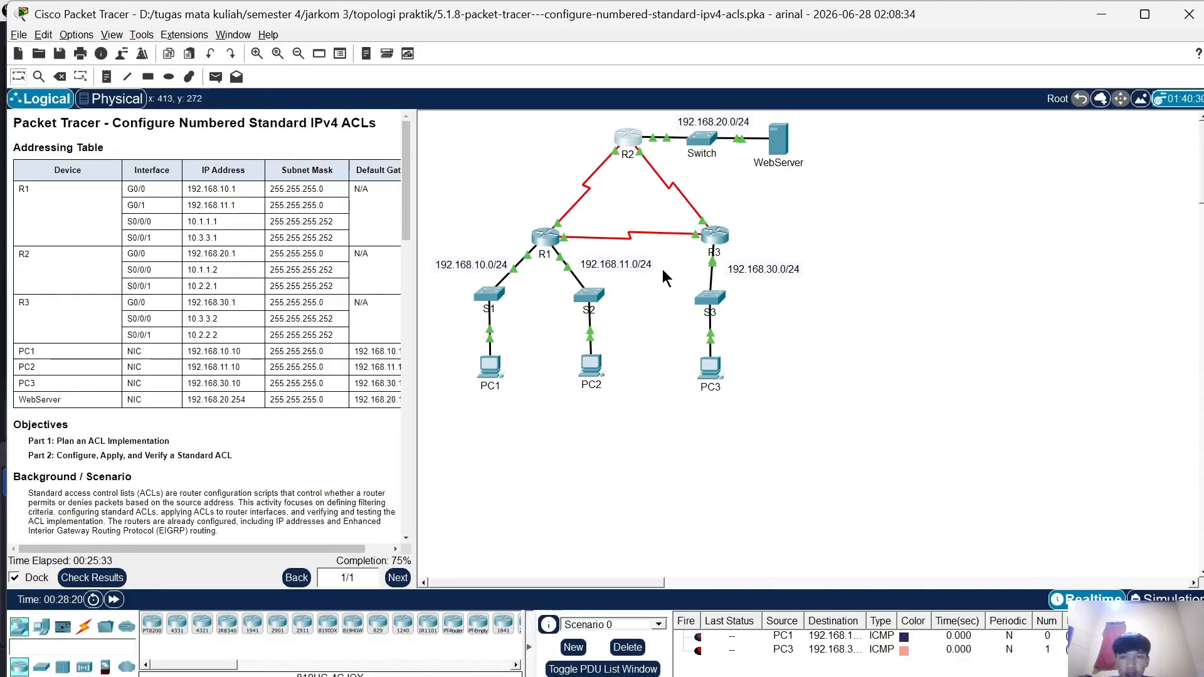
Open router R2's command line, leave the current interface mode with exit and select interface g0/0
{"action": "left_click", "coordinate": [632, 142]}
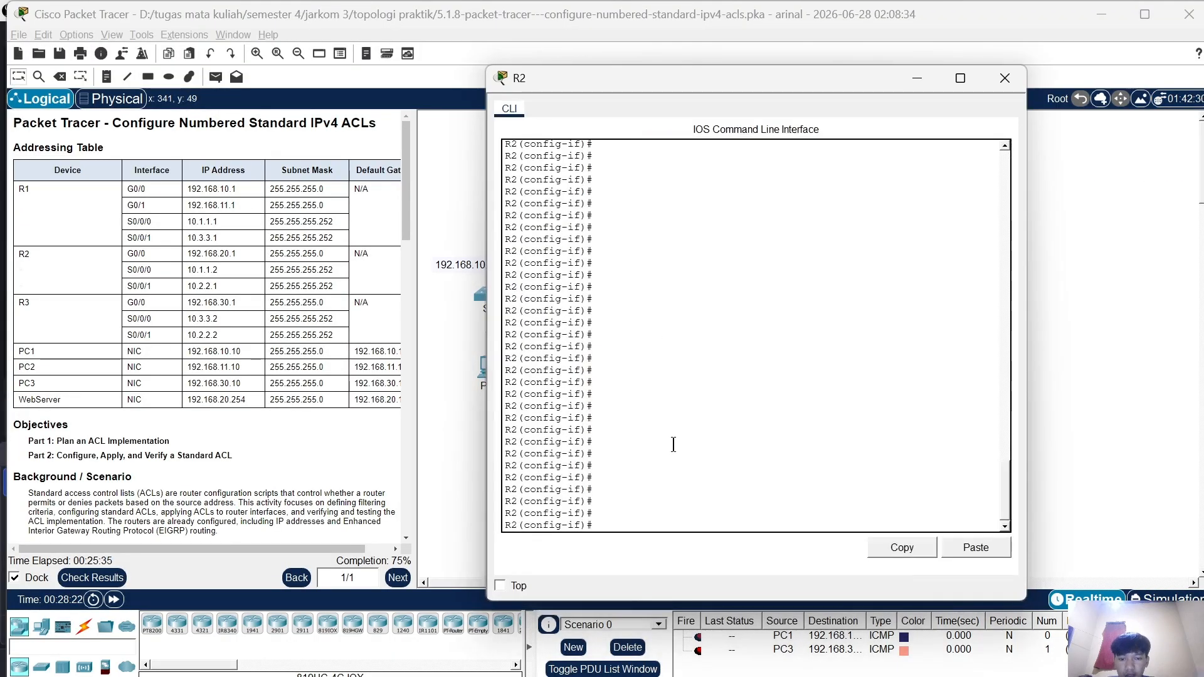
{"action": "left_click", "coordinate": [673, 443]}
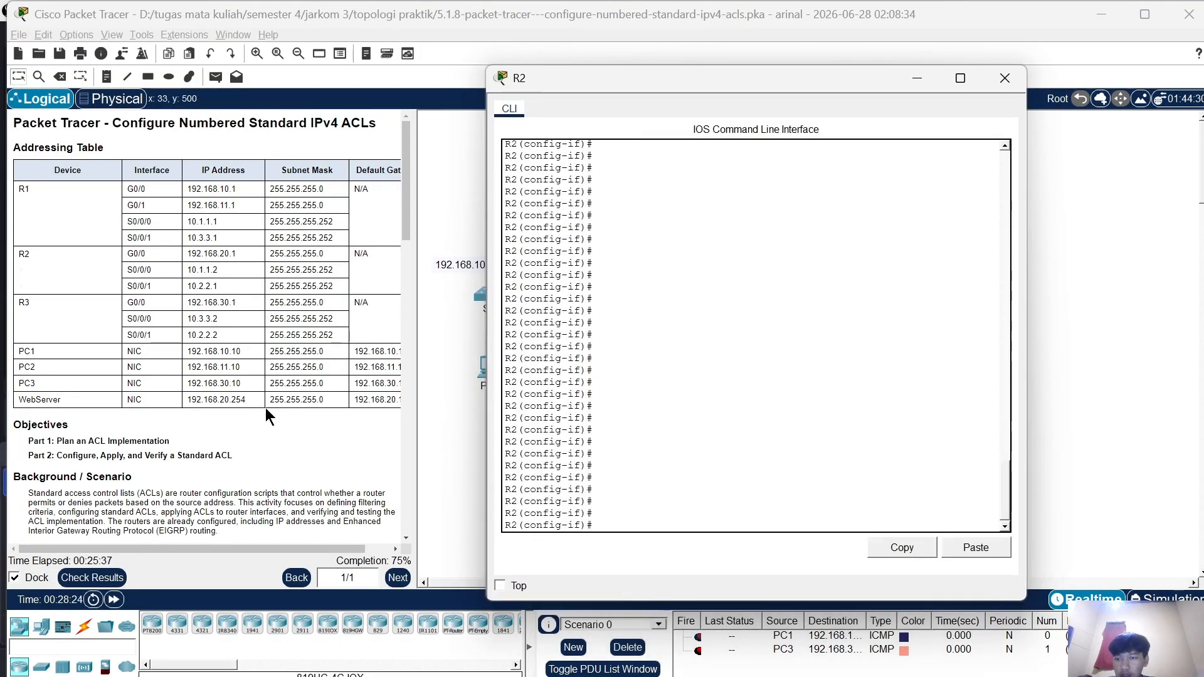
{"action": "scroll", "coordinate": [263, 408], "scroll_direction": "down", "scroll_amount": 15}
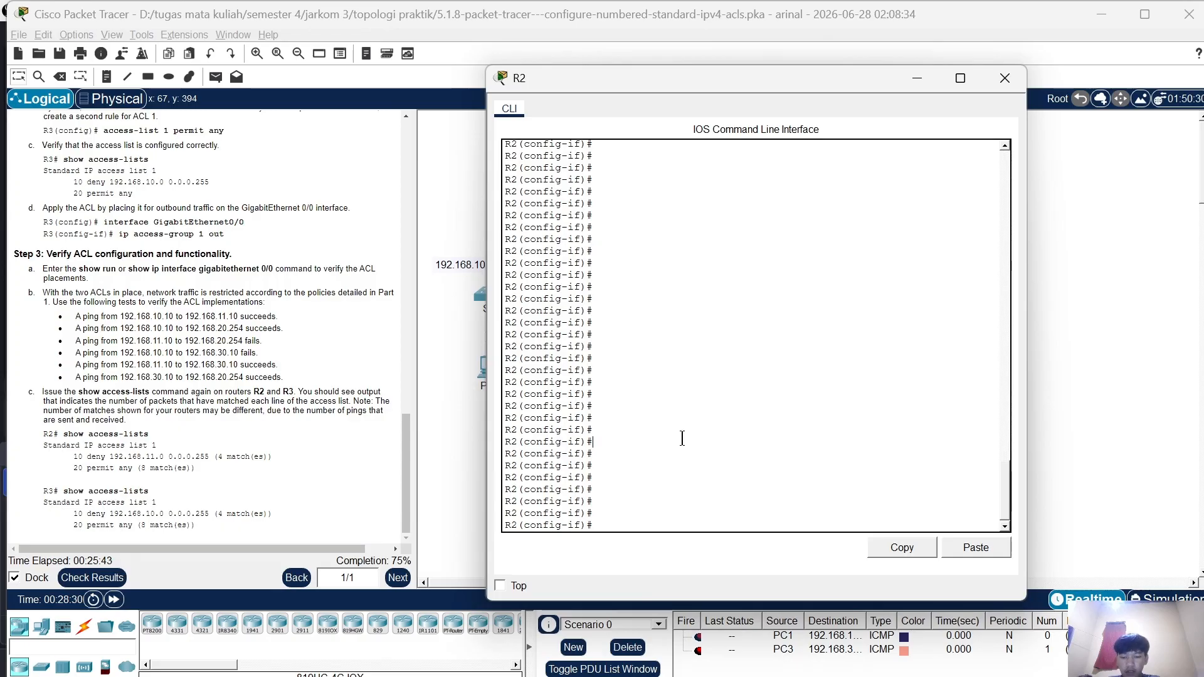
{"action": "type", "text": "exit"}
{"action": "key", "text": "Return"}
{"action": "type", "text": "in"}
{"action": "key", "text": "Tab"}
{"action": "type", "text": "g"}
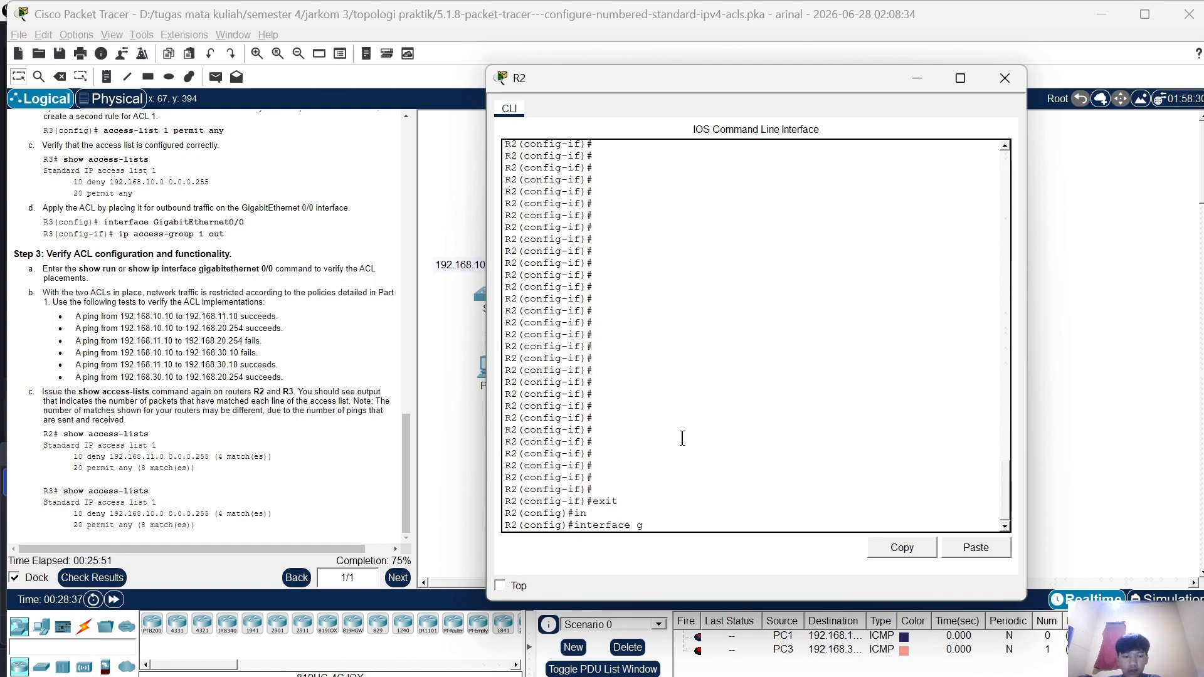
{"action": "type", "text": "0/0"}
{"action": "key", "text": "Return"}
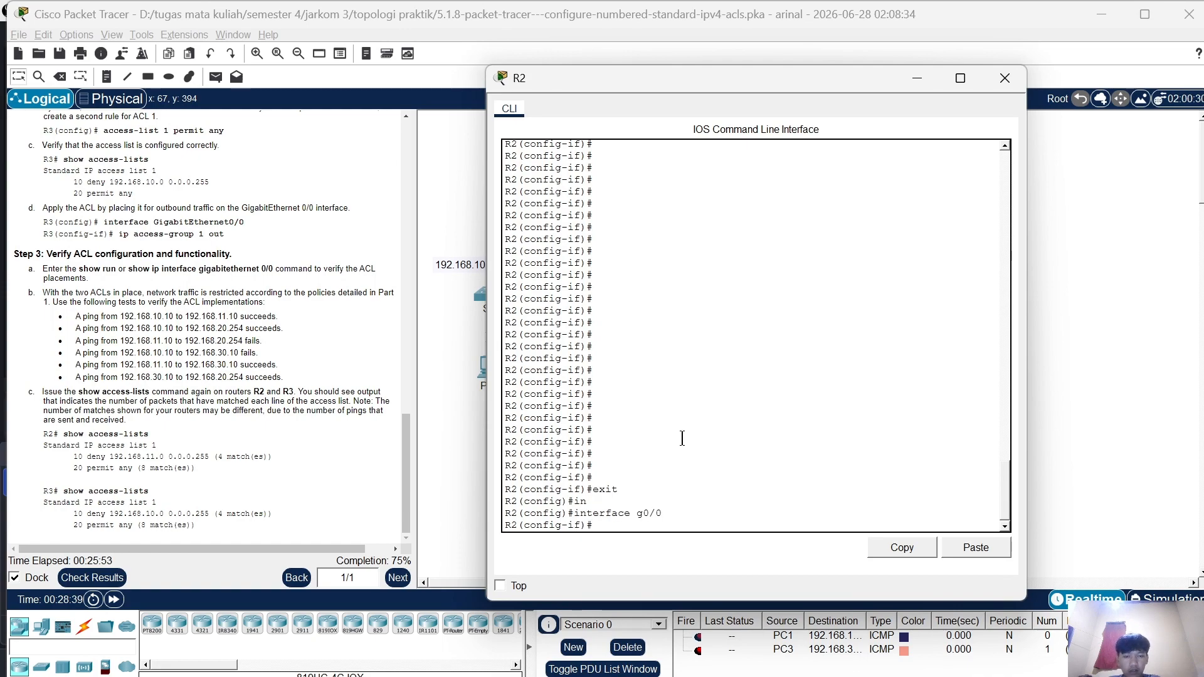
Apply access list 1 outbound on R2's g0/0 interface with ip access-group 1 out and close the R2 window
{"action": "type", "text": "ip"}
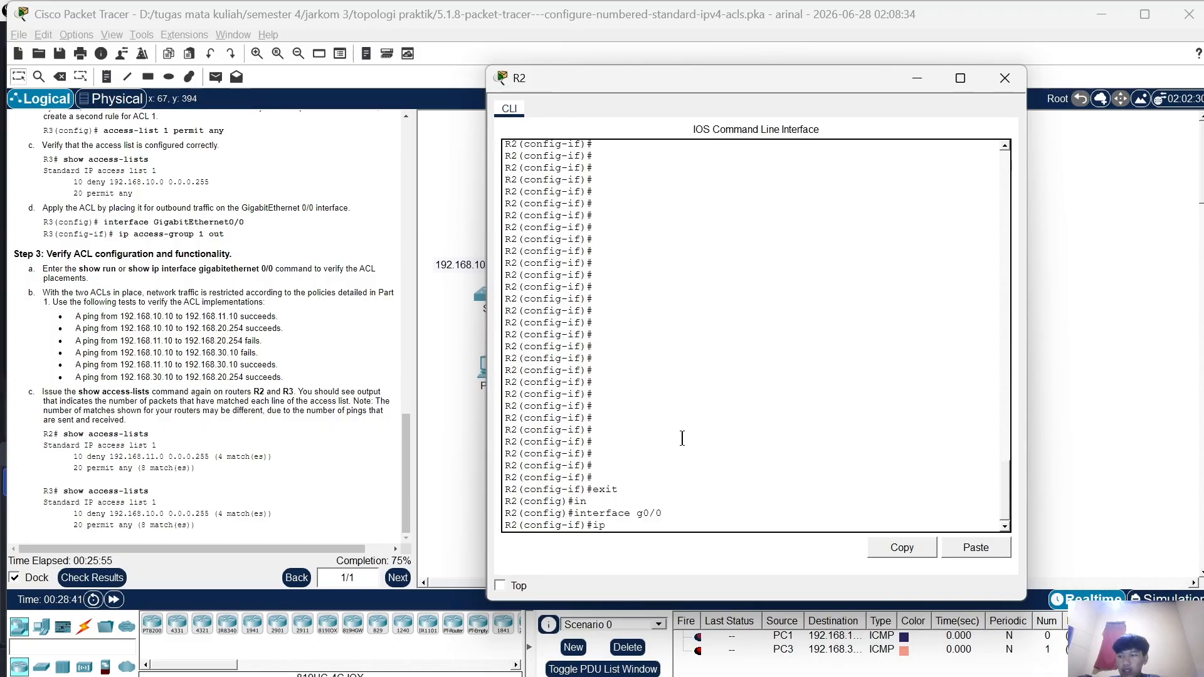
{"action": "type", "text": " a"}
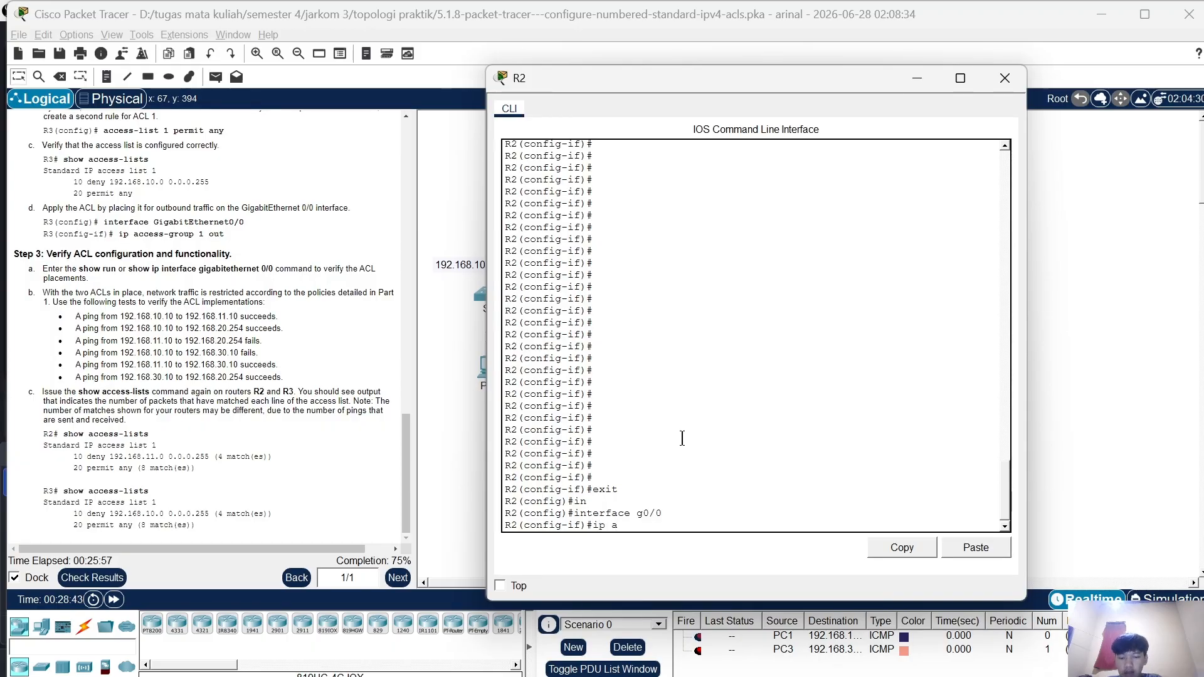
{"action": "type", "text": "c"}
{"action": "key", "text": "Tab"}
{"action": "type", "text": "1"}
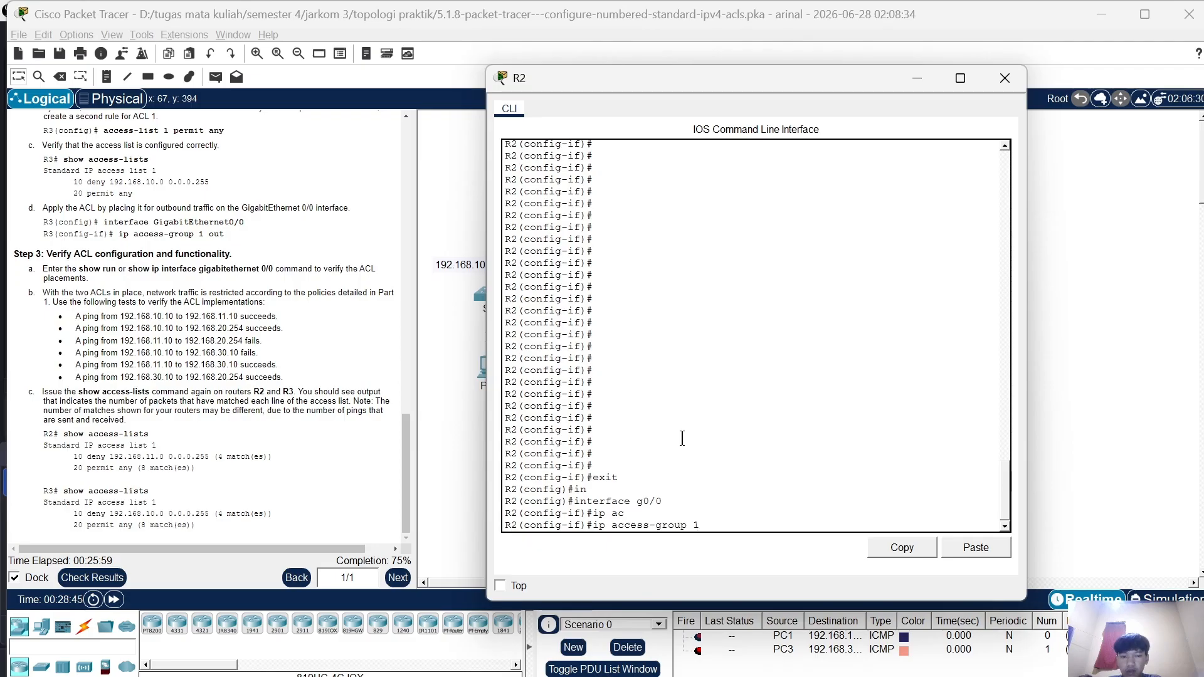
{"action": "type", "text": " o"}
{"action": "key", "text": "Tab"}
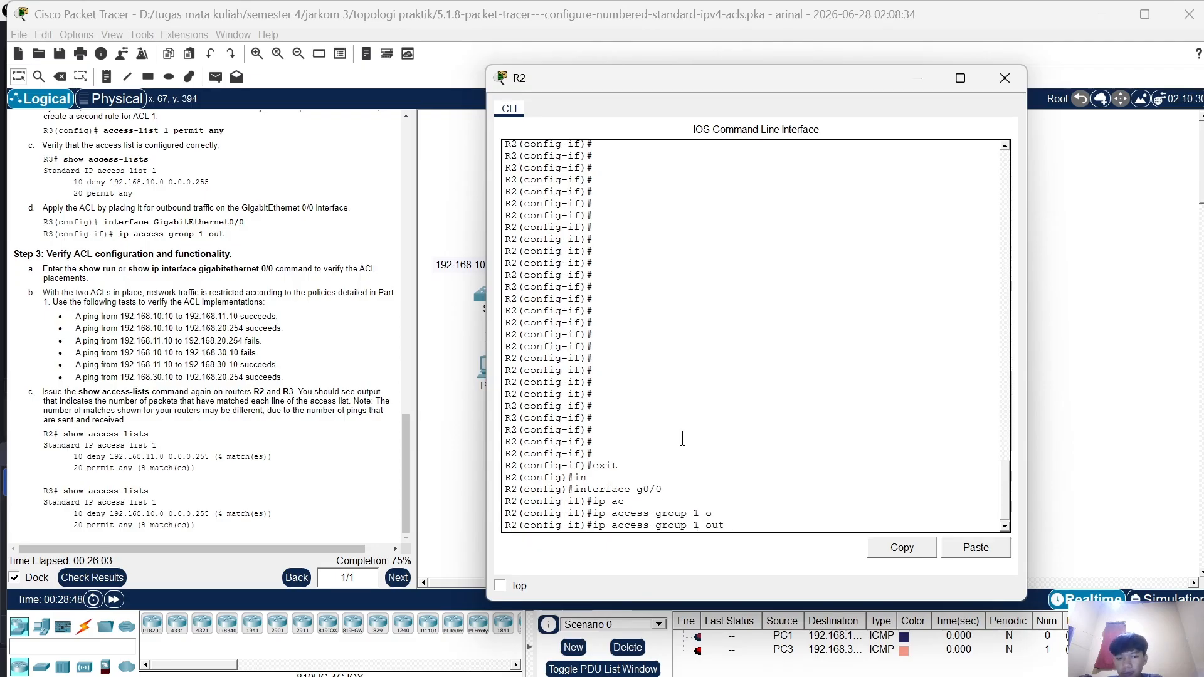
{"action": "key", "text": "Return"}
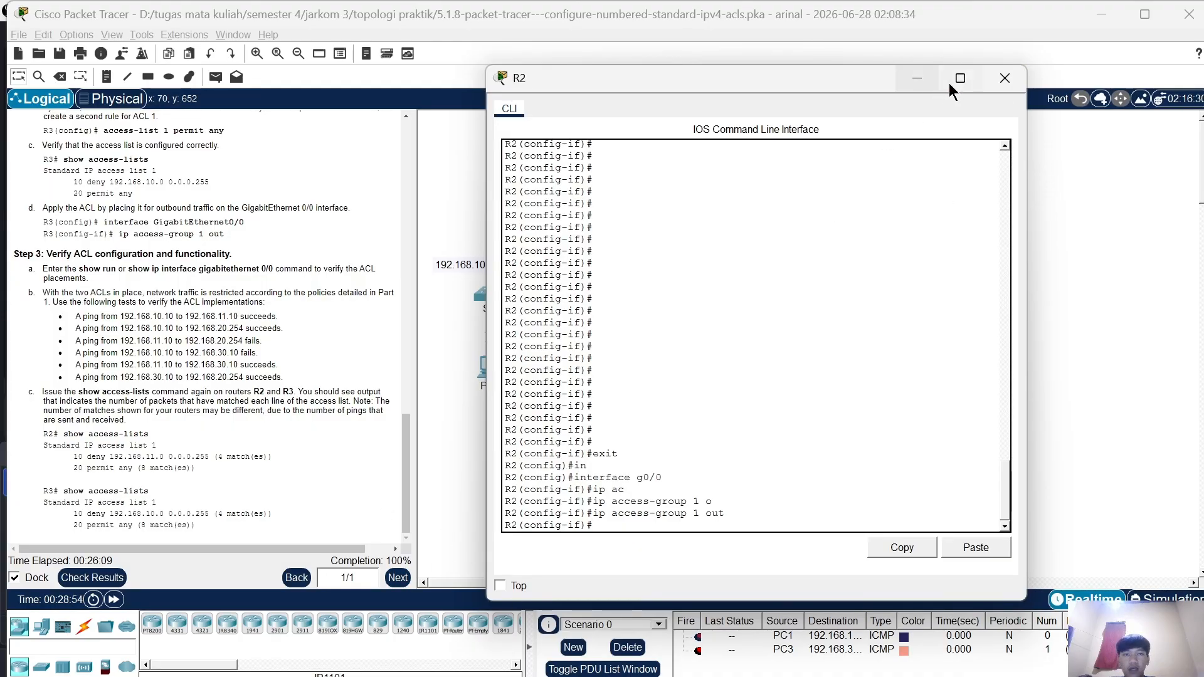
{"action": "left_click", "coordinate": [1000, 83]}
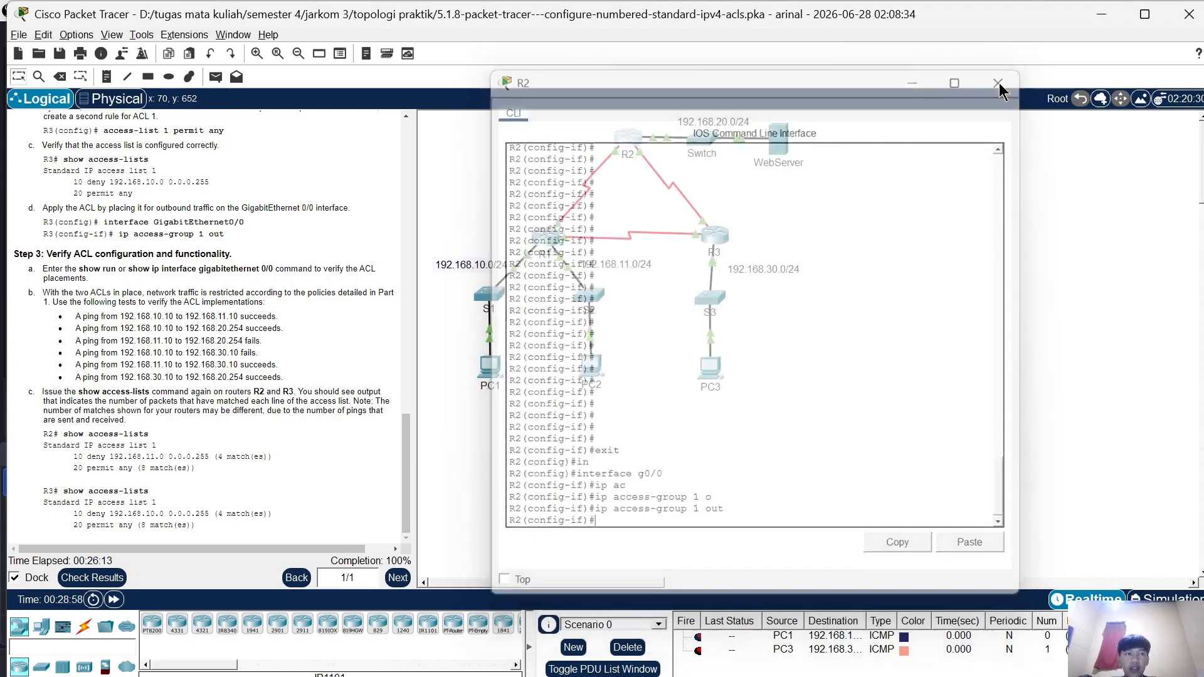